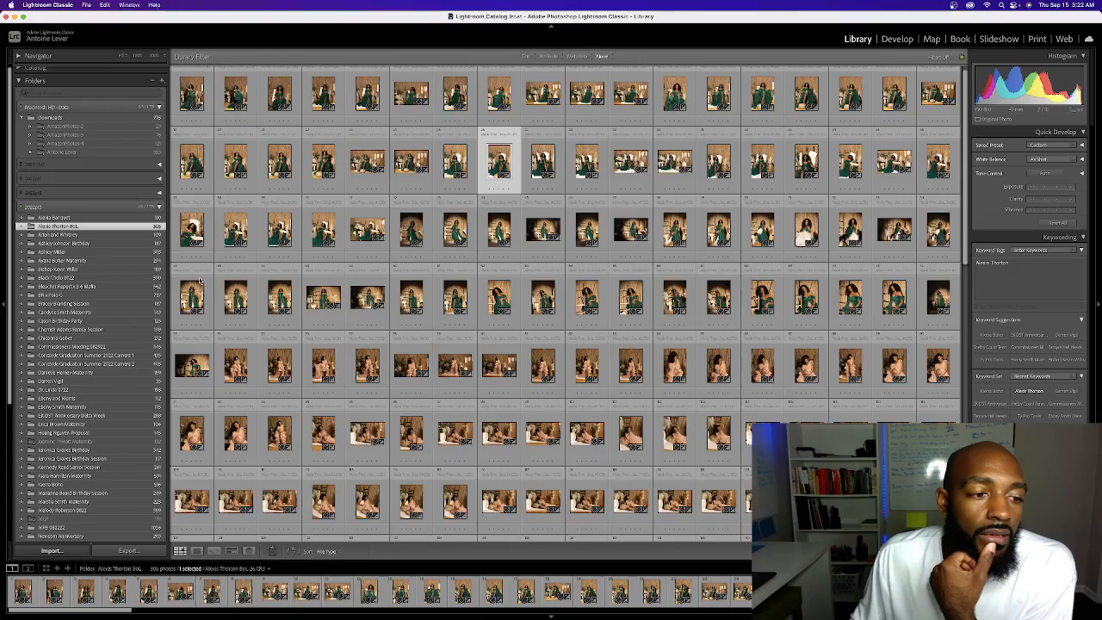
# Open the photo import window to view its source and handling options, and close it without importing
pyautogui.click(50, 550)
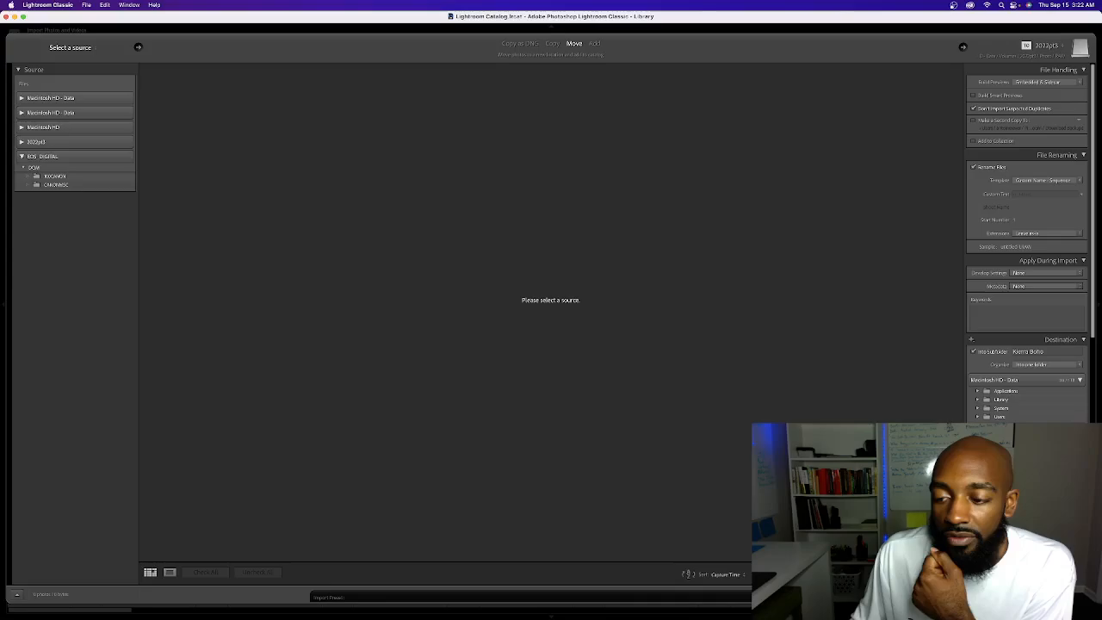
pyautogui.click(1065, 596)
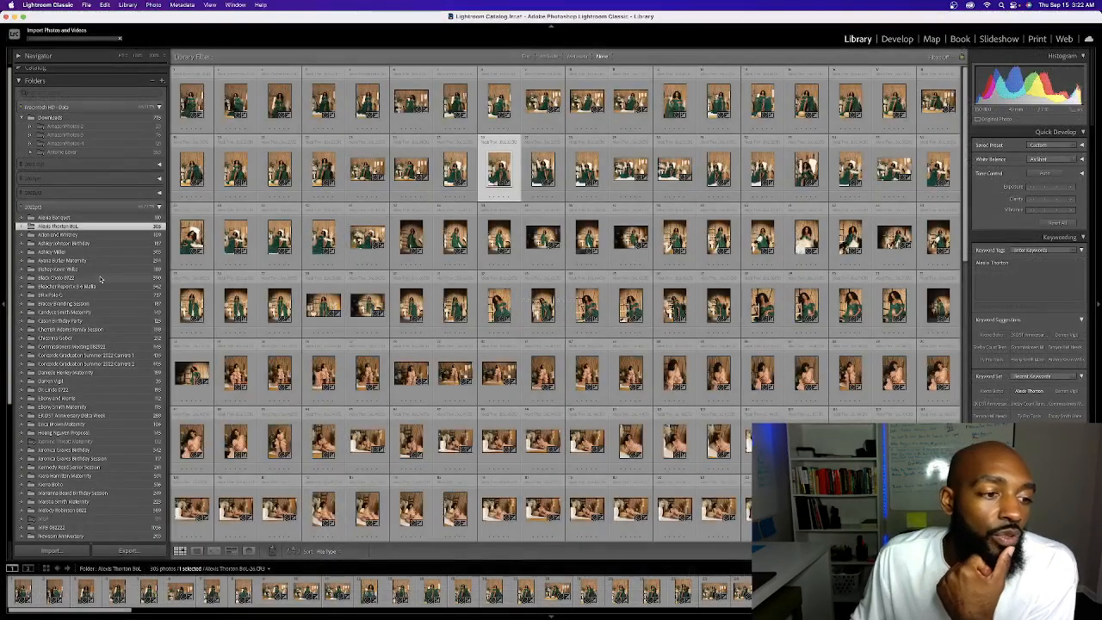
# Select the first photo in the second row of the grid and browse the rest of the client's shoot
pyautogui.scroll(1, 101, 277)
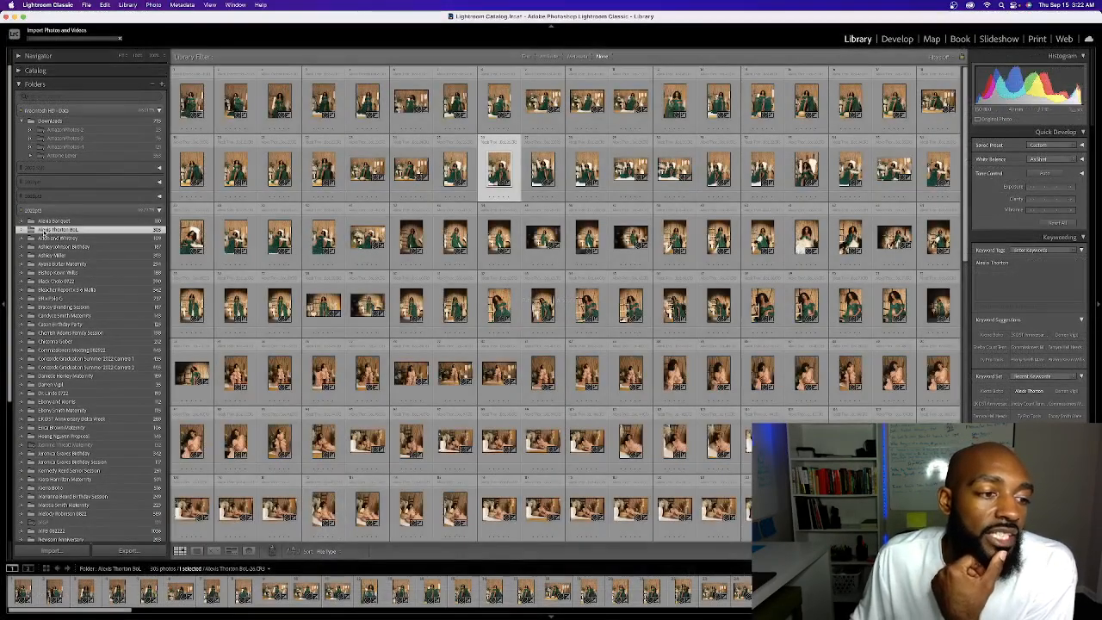
pyautogui.click(203, 178)
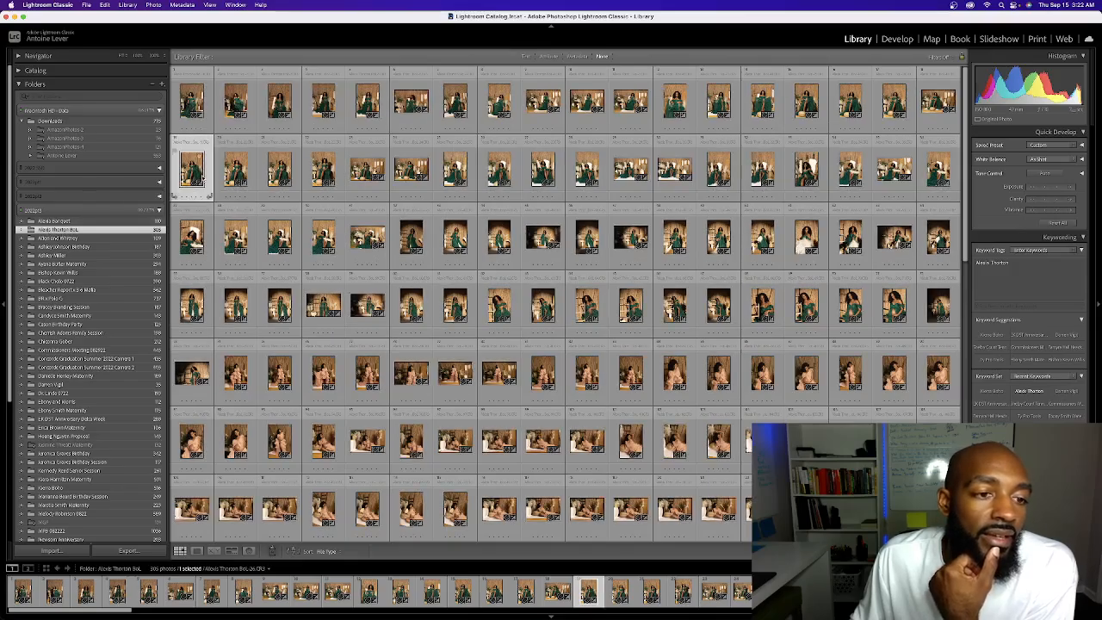
pyautogui.scroll(-15, 355, 173)
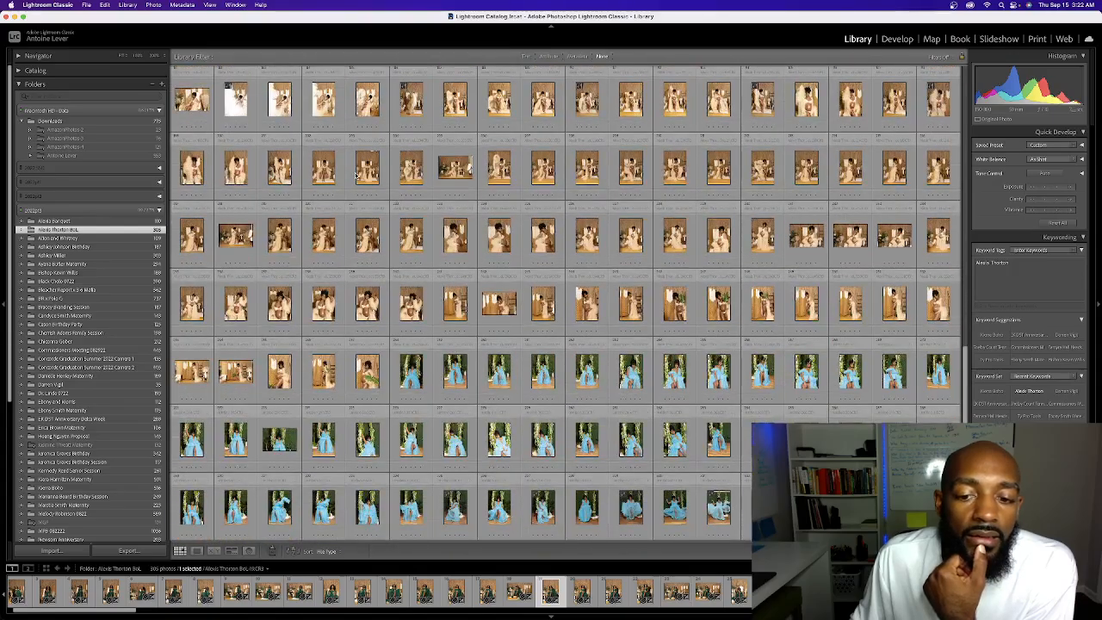
pyautogui.scroll(15, 355, 173)
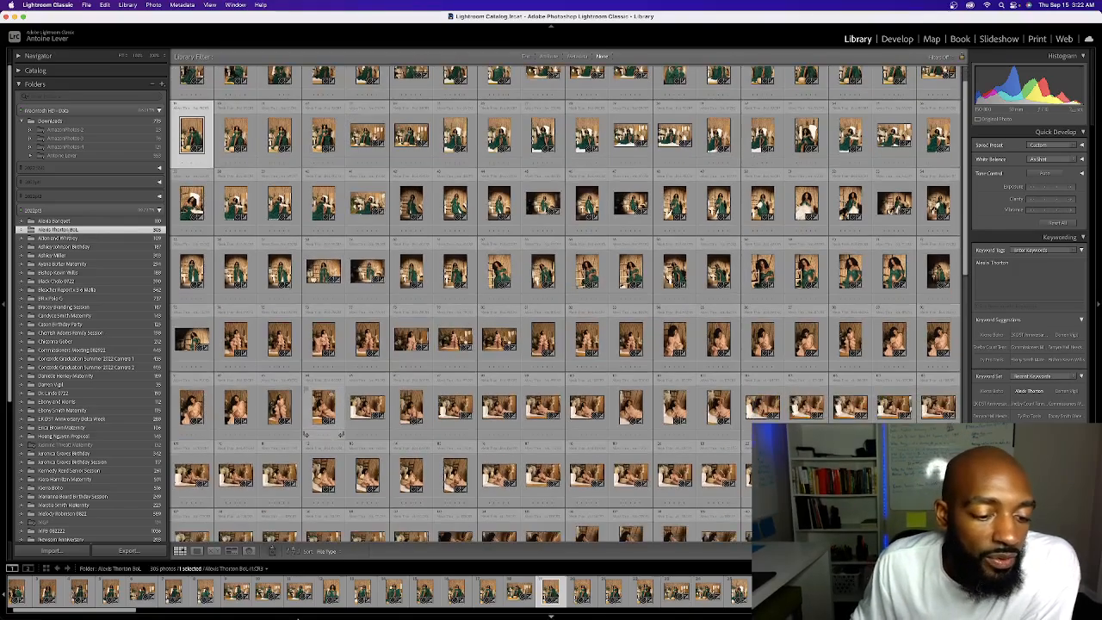
pyautogui.scroll(-1, 172, 413)
# Switch to Finder, look through the CR3 files in the client's RAW subfolder, and return to Lightroom Classic
pyautogui.click(171, 598)
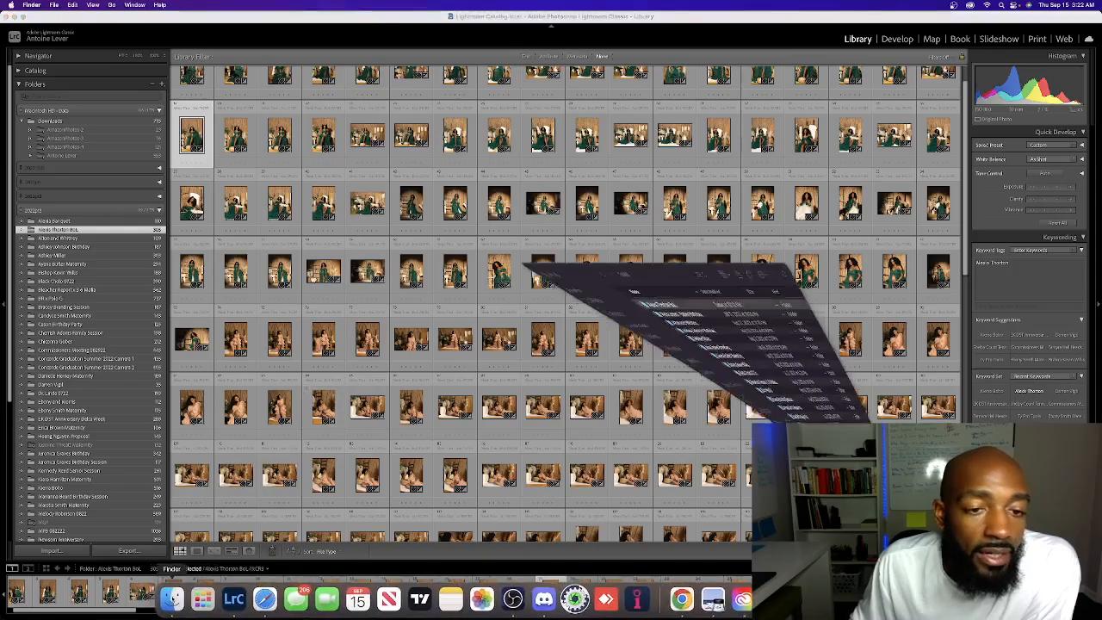
pyautogui.scroll(2, 451, 103)
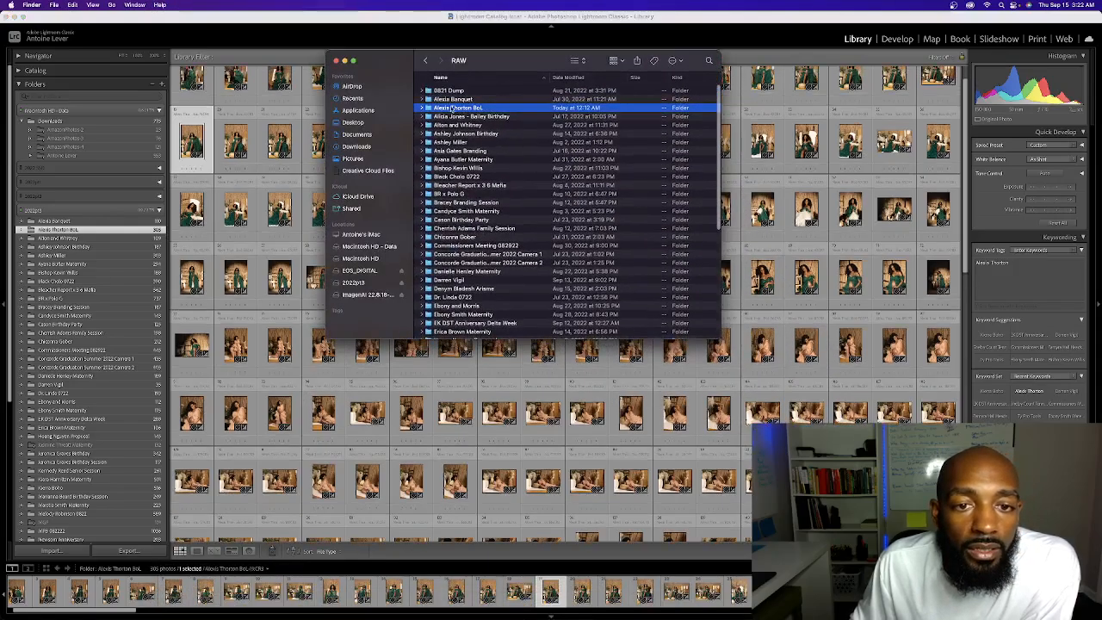
pyautogui.click(423, 109)
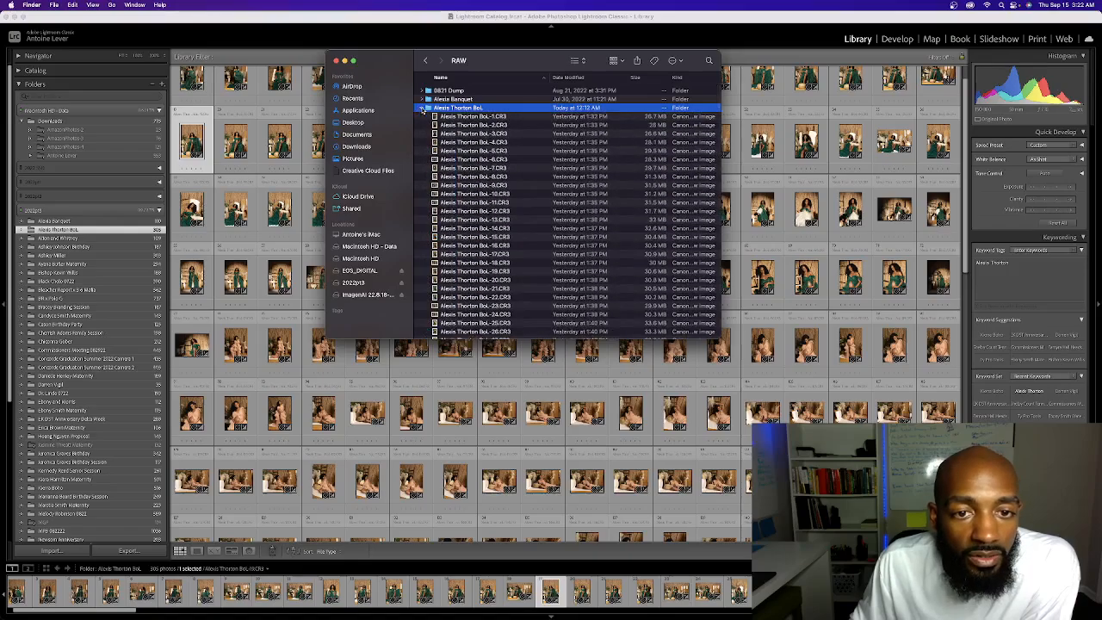
pyautogui.click(423, 109)
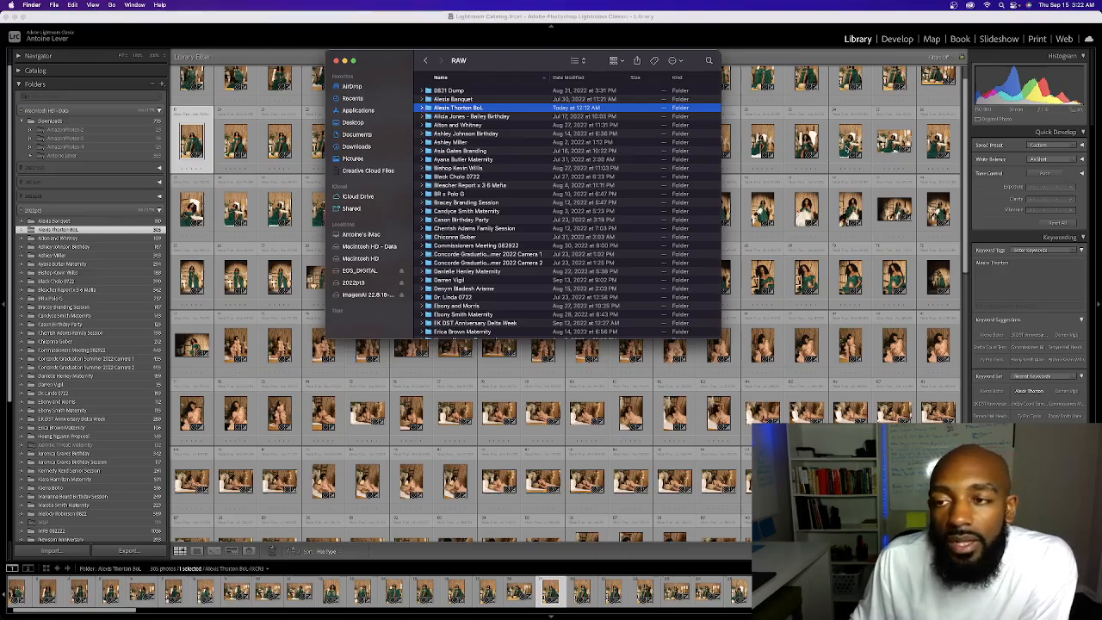
pyautogui.click(824, 29)
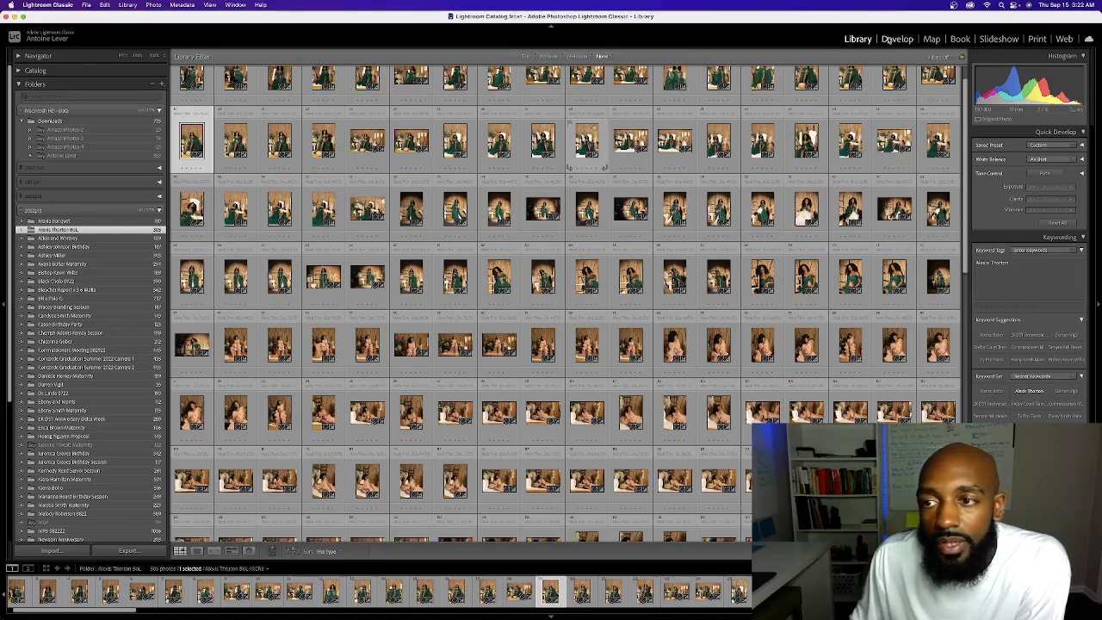
# Open the selected green dress photo in the Develop module and bring up its Basic adjustments
pyautogui.click(887, 39)
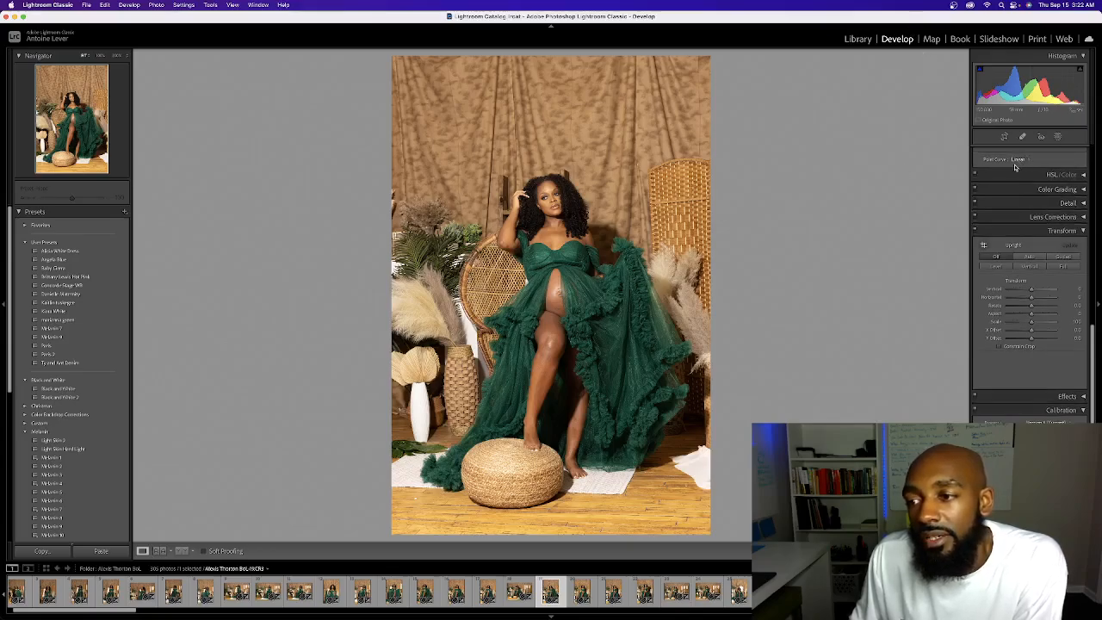
pyautogui.scroll(5, 1015, 166)
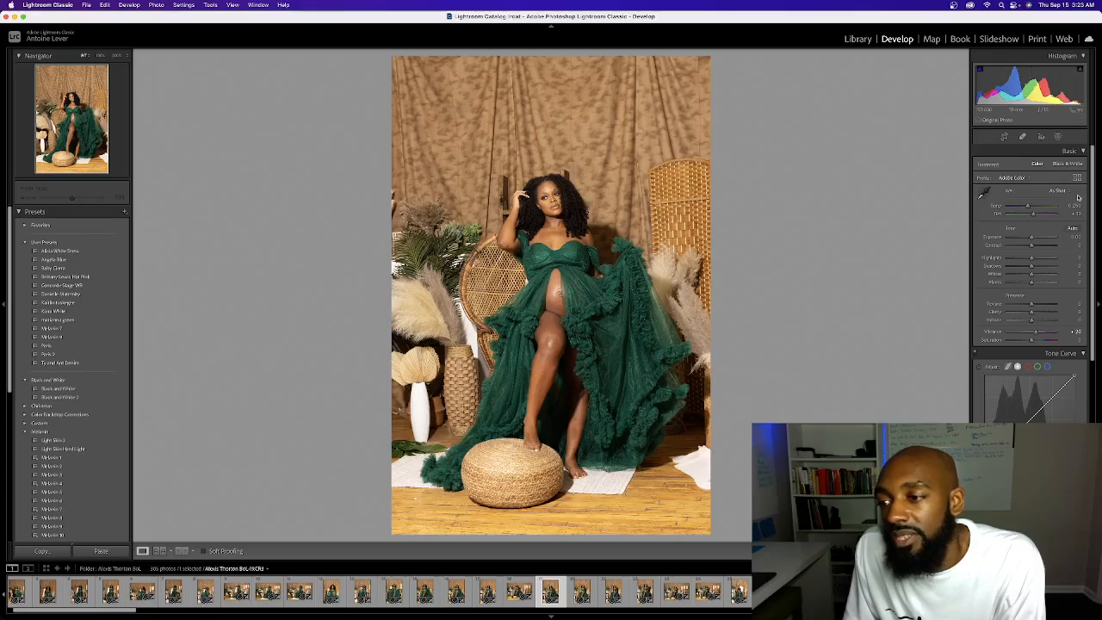
pyautogui.scroll(-1, 1077, 197)
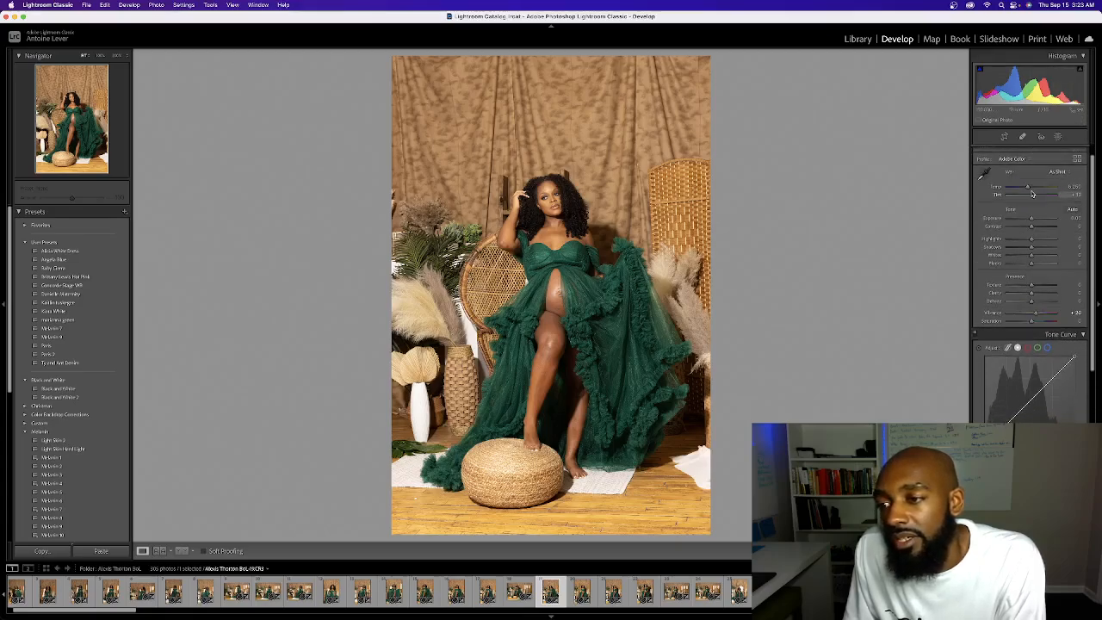
pyautogui.scroll(1, 1037, 207)
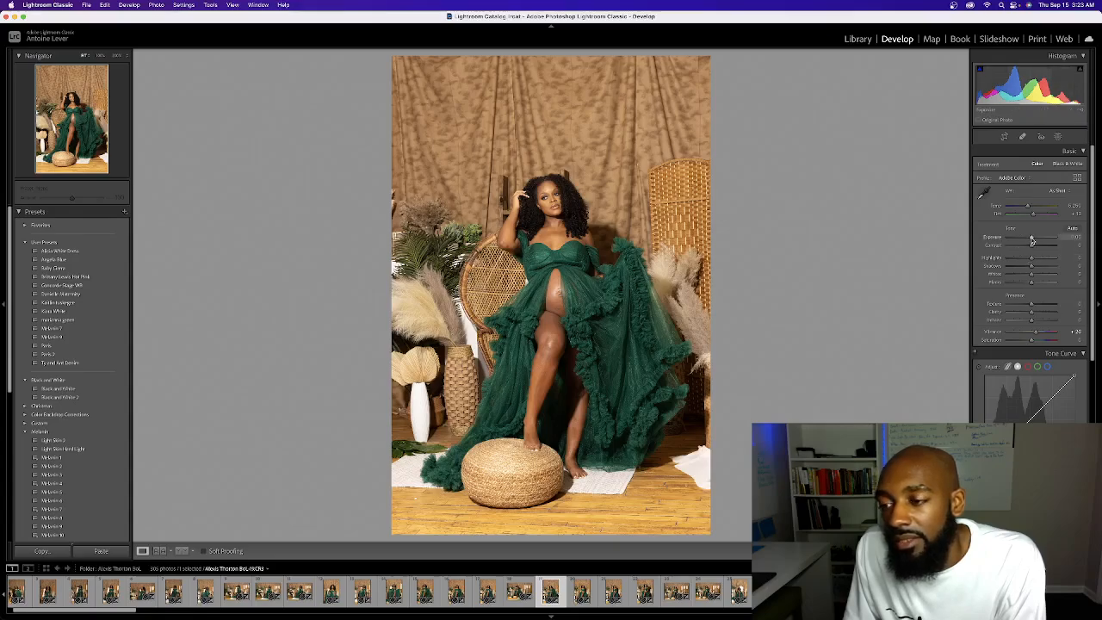
# Try tone adjustments using the Basic sliders and the histogram, and reset all of the photo's develop settings
pyautogui.moveTo(1032, 241); pyautogui.dragTo(1055, 266)
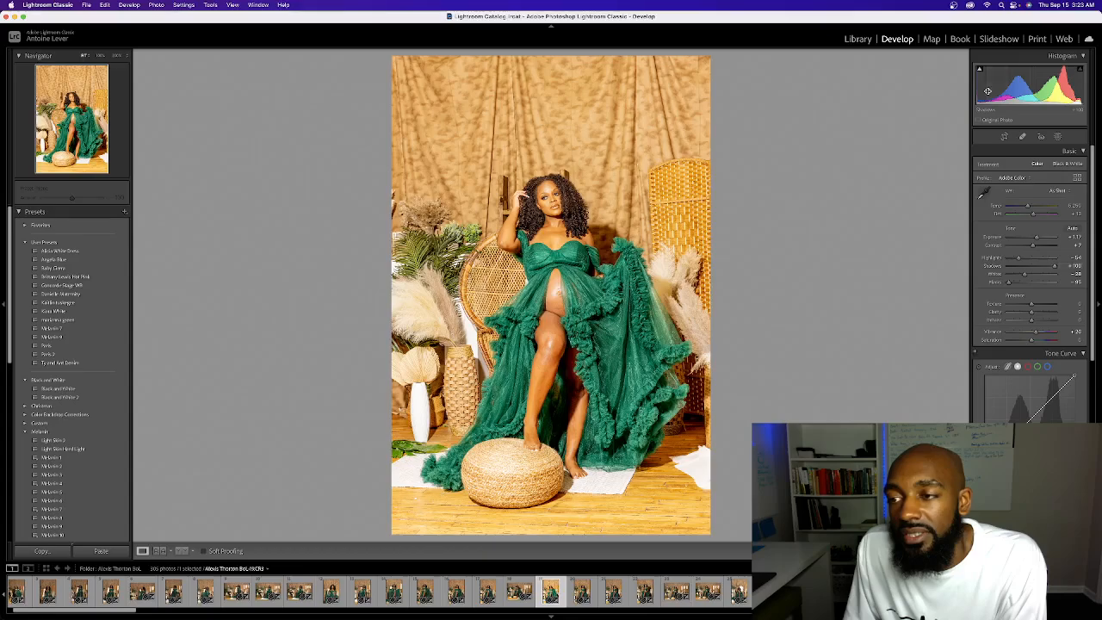
pyautogui.moveTo(977, 92); pyautogui.dragTo(1022, 88)
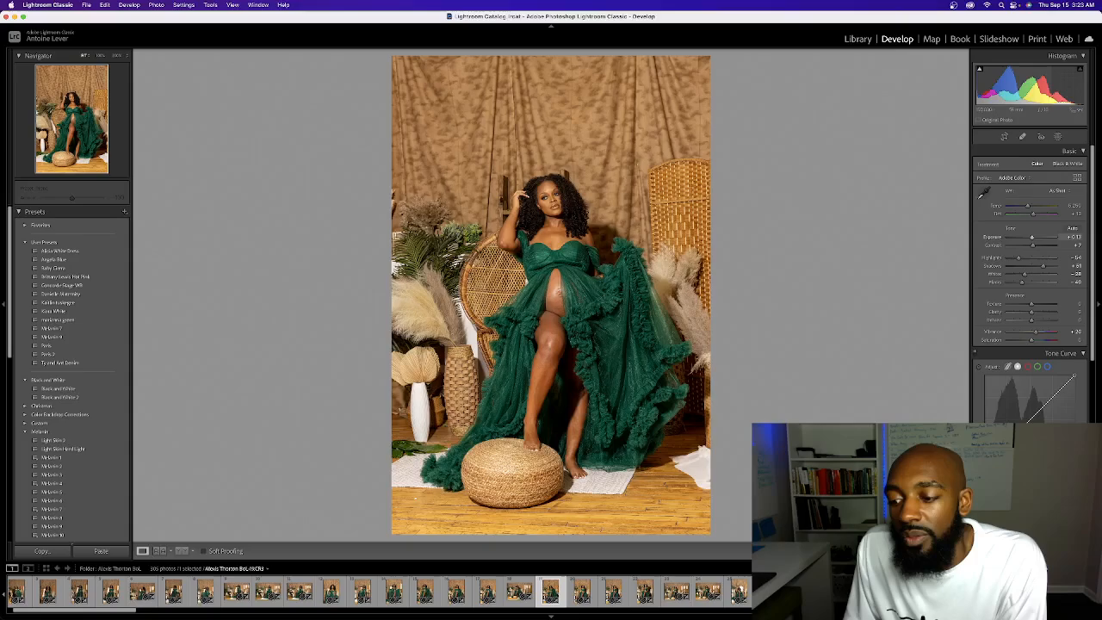
pyautogui.press('super+shift+r')
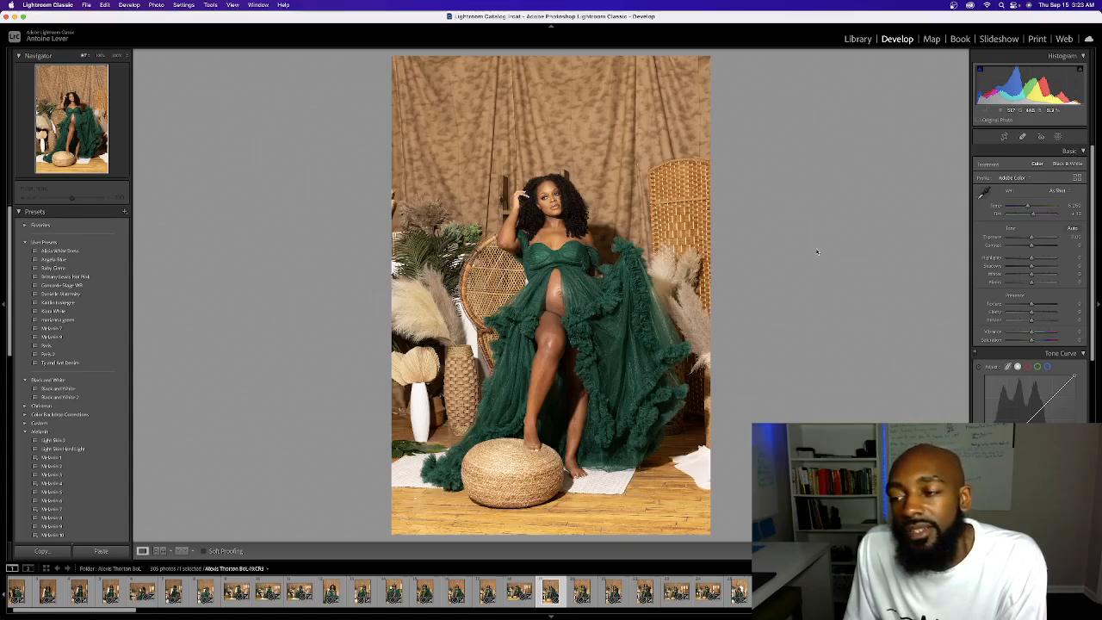
# Try a strong S-shaped contrast on the point curve by lowering the shadows and raising the highlights, and remove its points
pyautogui.scroll(-3, 1001, 252)
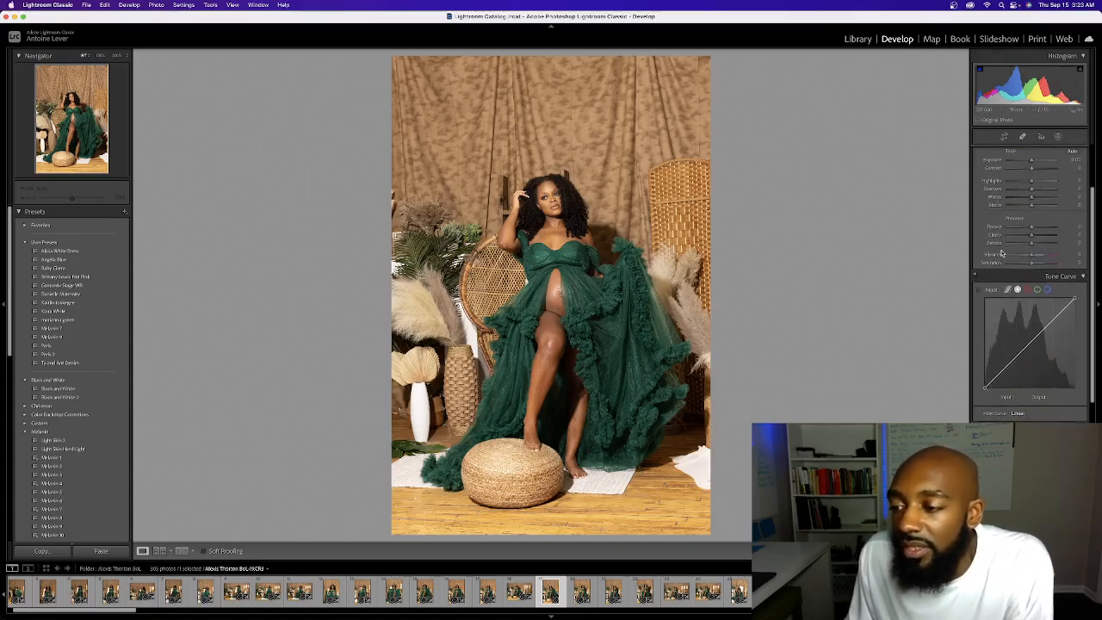
pyautogui.moveTo(1030, 343); pyautogui.dragTo(1028, 340)
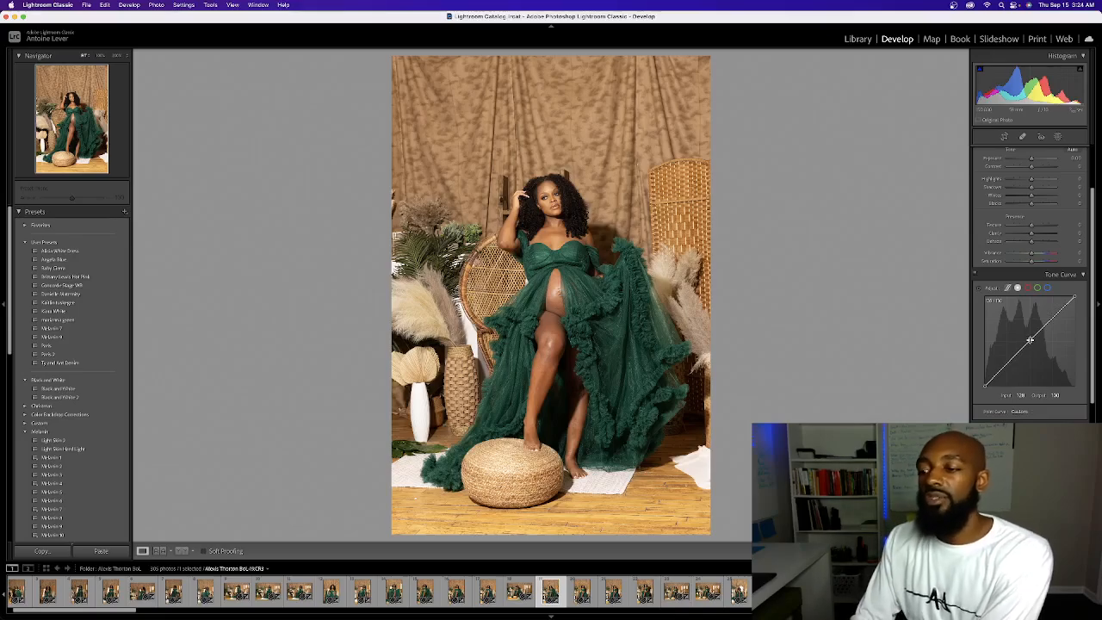
pyautogui.moveTo(1013, 358); pyautogui.dragTo(1014, 372)
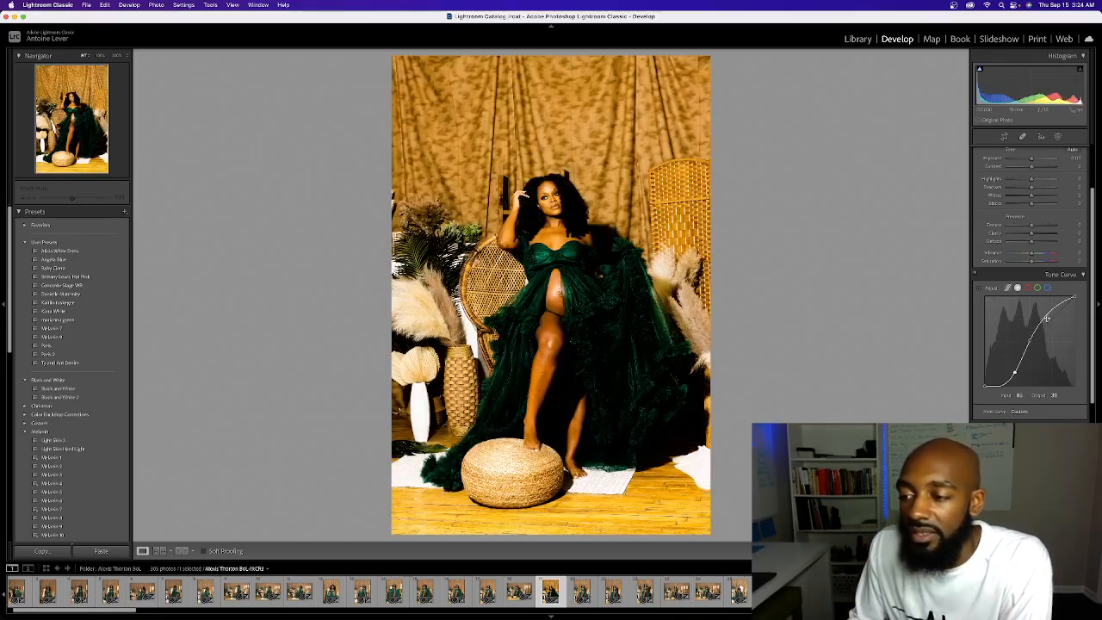
pyautogui.moveTo(1046, 318)
pyautogui.mouseDown()
pyautogui.moveTo(1048, 329)
pyautogui.moveTo(1051, 304)
pyautogui.mouseUp()
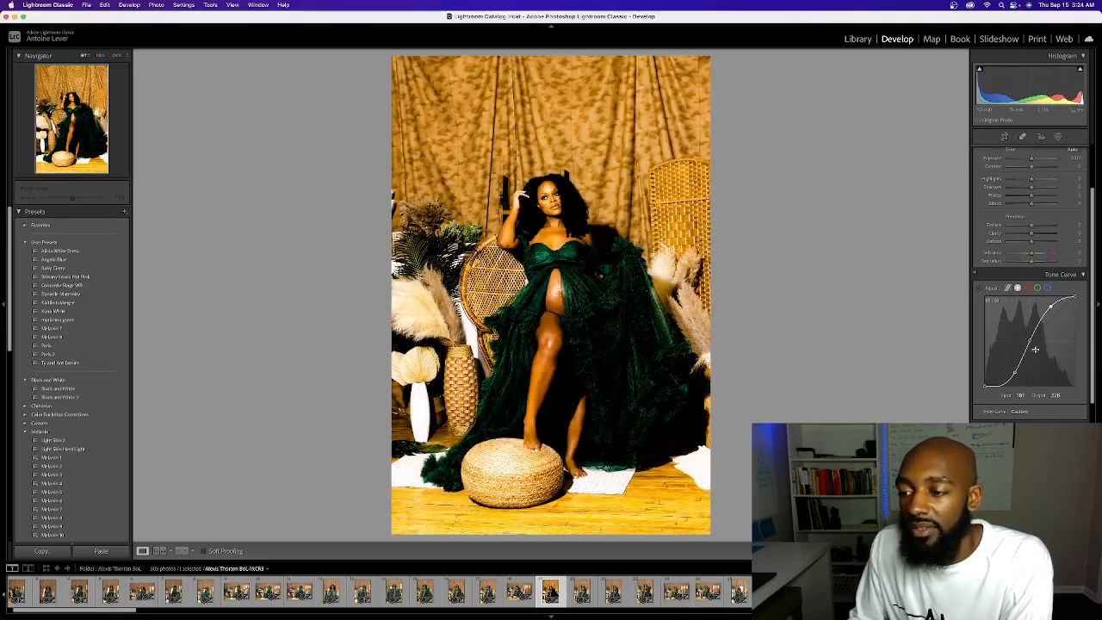
pyautogui.doubleClick(1013, 371)
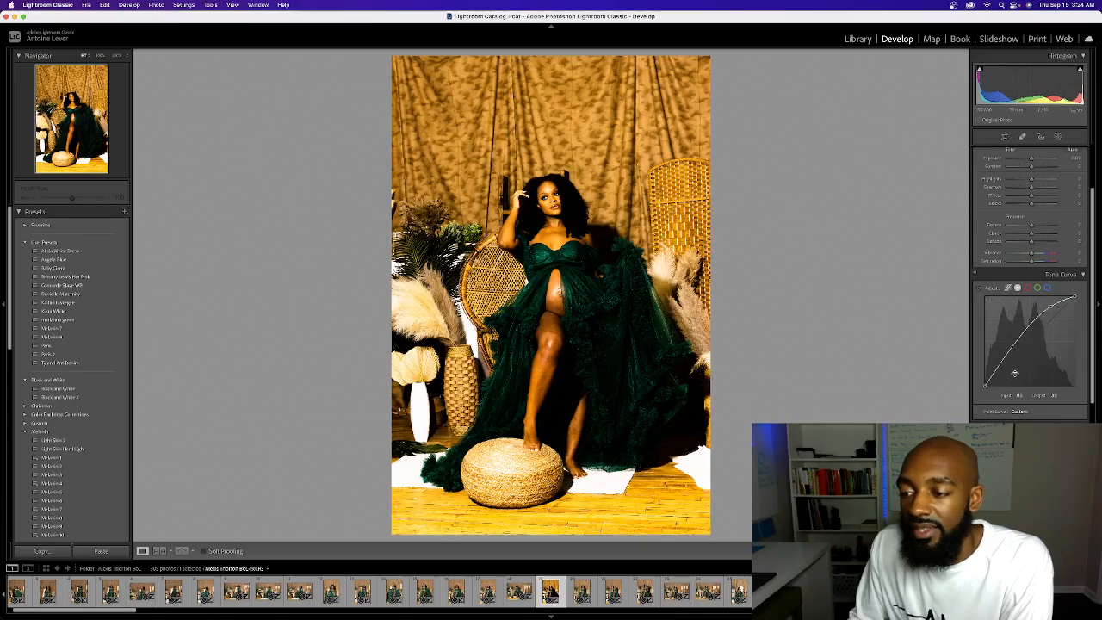
pyautogui.doubleClick(1051, 305)
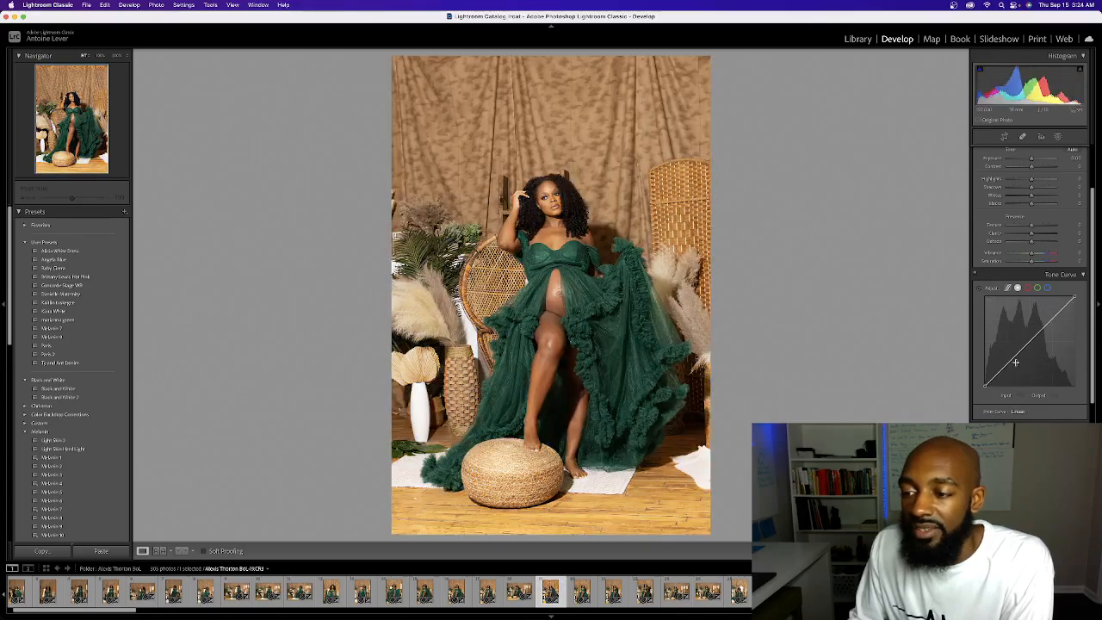
# Try a darker point curve with one shadow point and one highlight point pulled down, and undo the curve changes
pyautogui.moveTo(1009, 363); pyautogui.dragTo(1009, 366)
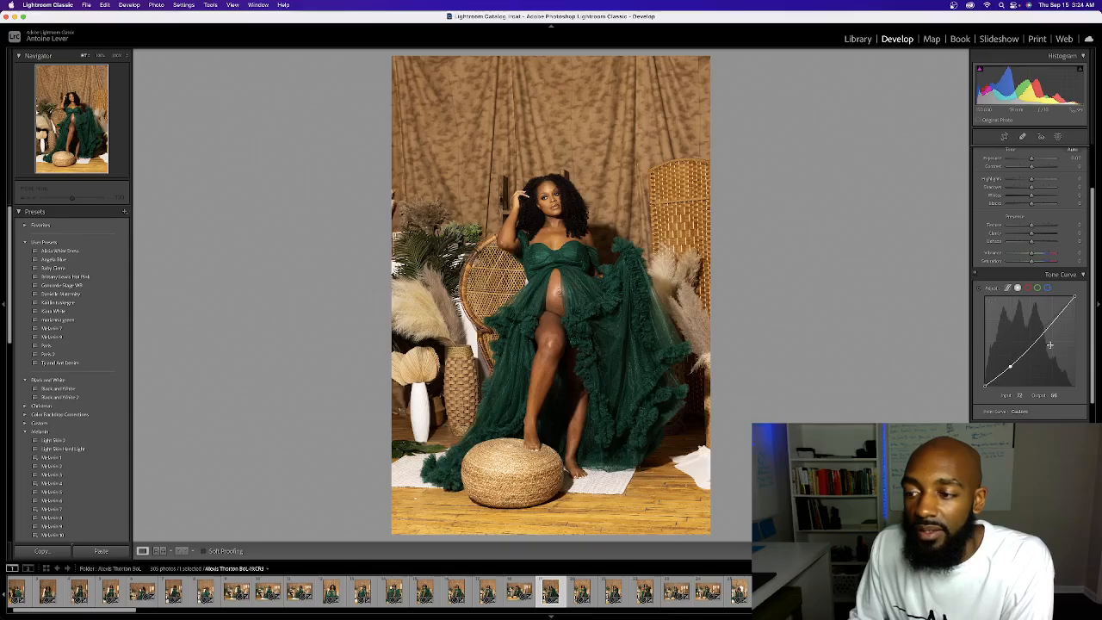
pyautogui.moveTo(1049, 325); pyautogui.dragTo(1062, 315)
pyautogui.scroll(-1, 1010, 359)
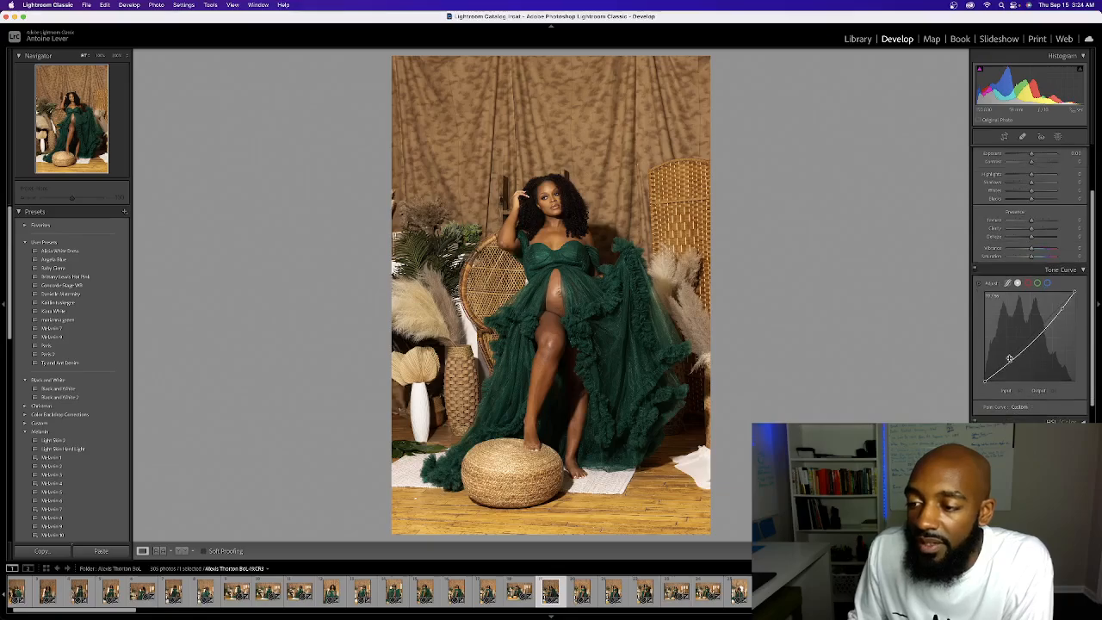
pyautogui.scroll(-2, 1060, 308)
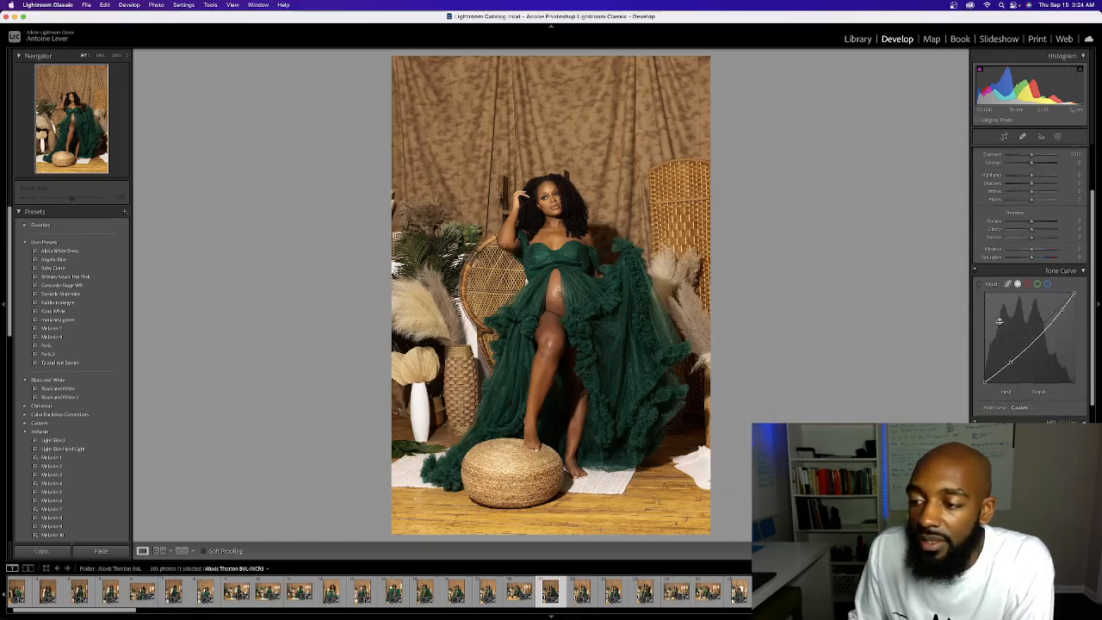
pyautogui.press('super+z')
pyautogui.scroll(-1, 1026, 365)
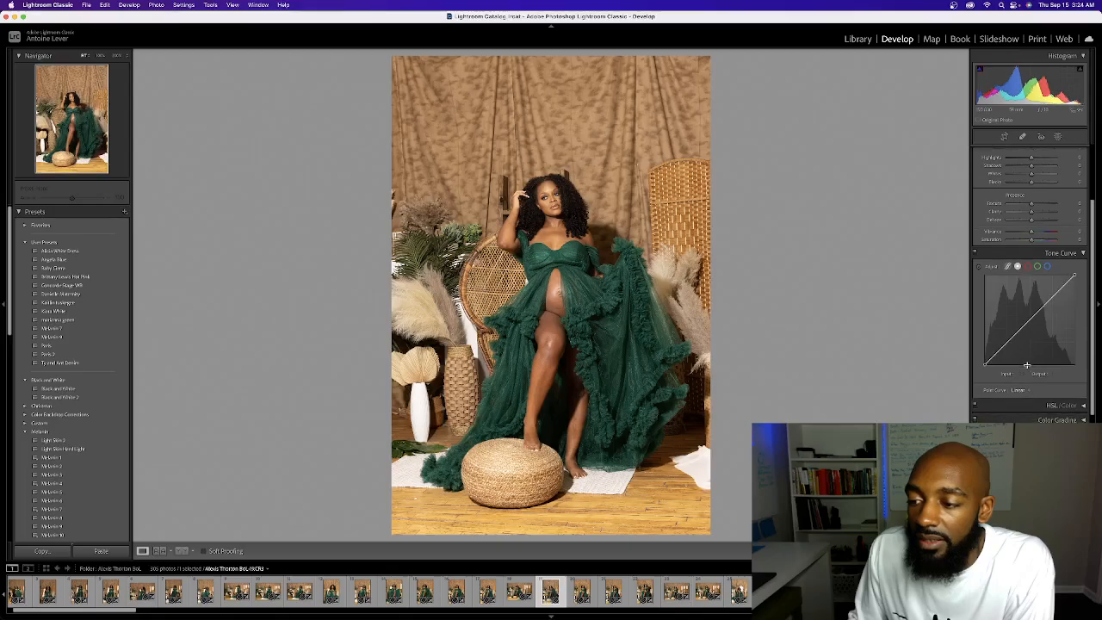
# Expand the HSL adjustments and shift the green dress's hue by targeting it in the photo, with Aqua at -100
pyautogui.scroll(-10, 1026, 365)
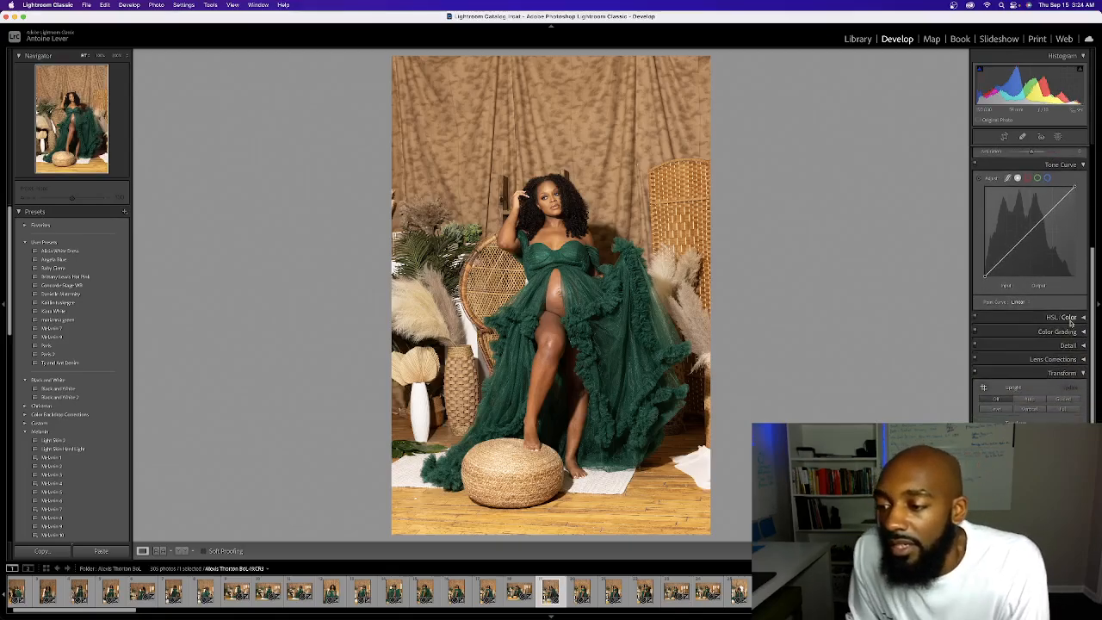
pyautogui.click(1081, 319)
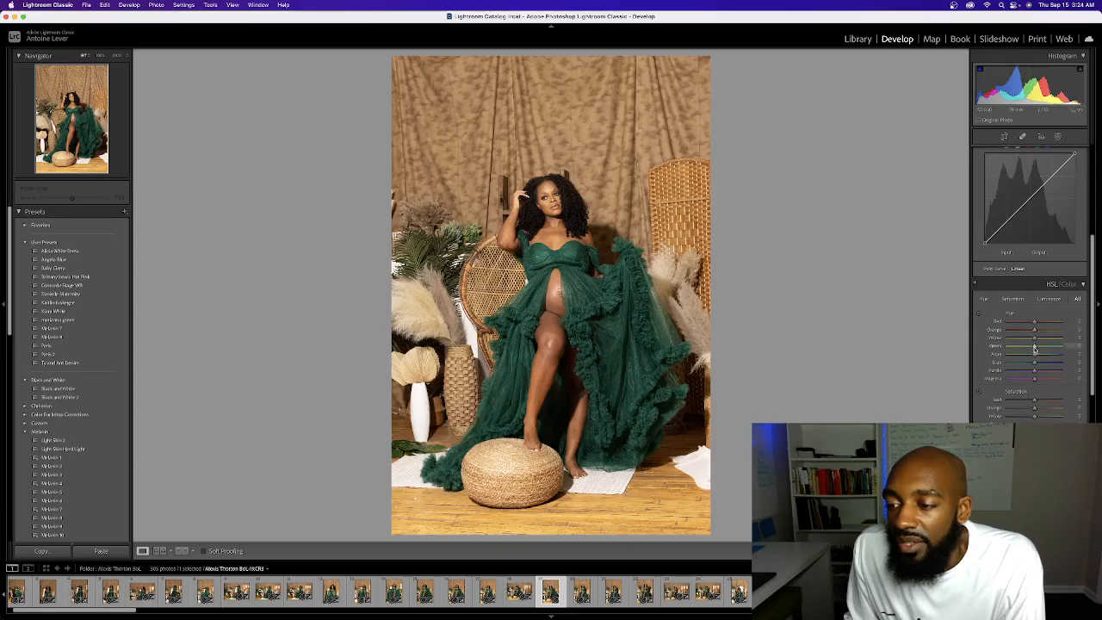
pyautogui.scroll(-5, 1033, 348)
pyautogui.scroll(-2, 1034, 349)
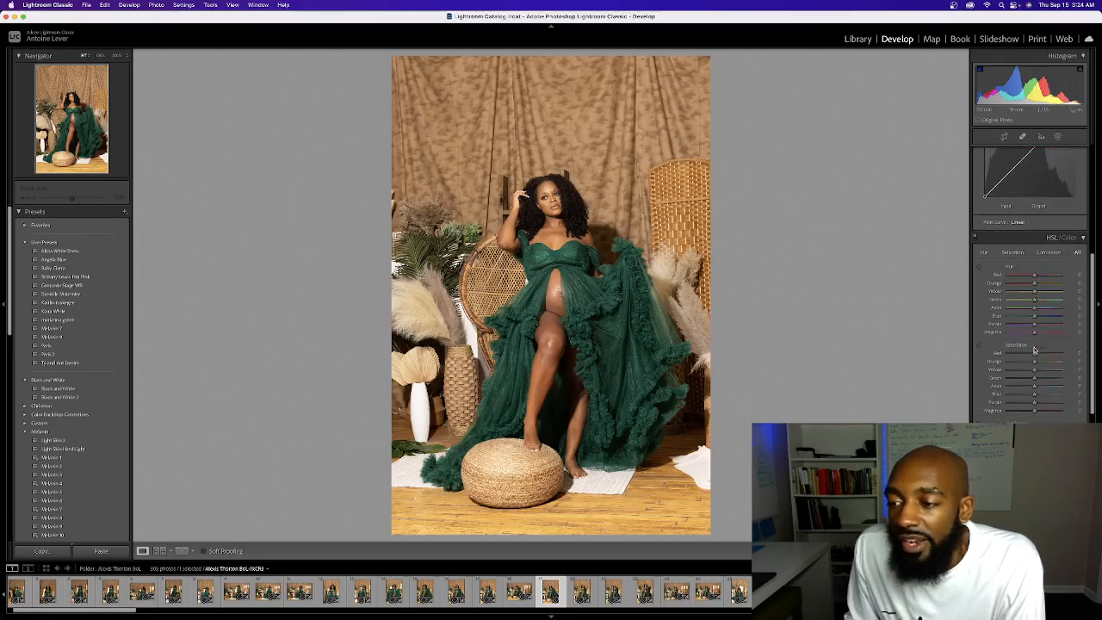
pyautogui.scroll(3, 1028, 345)
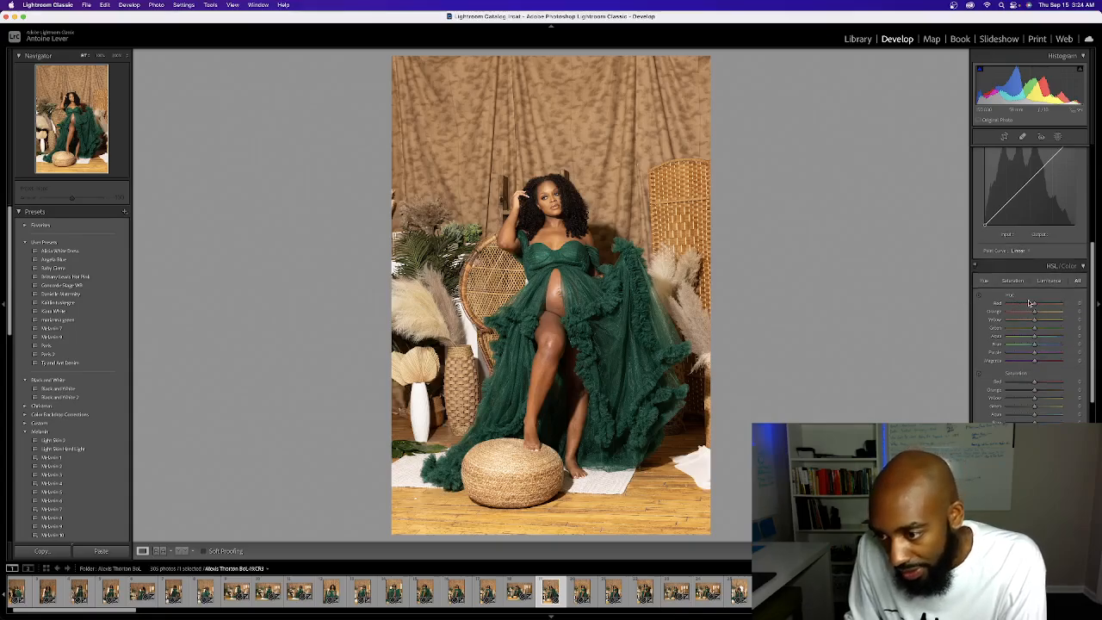
pyautogui.scroll(1, 1039, 397)
pyautogui.scroll(-3, 1039, 397)
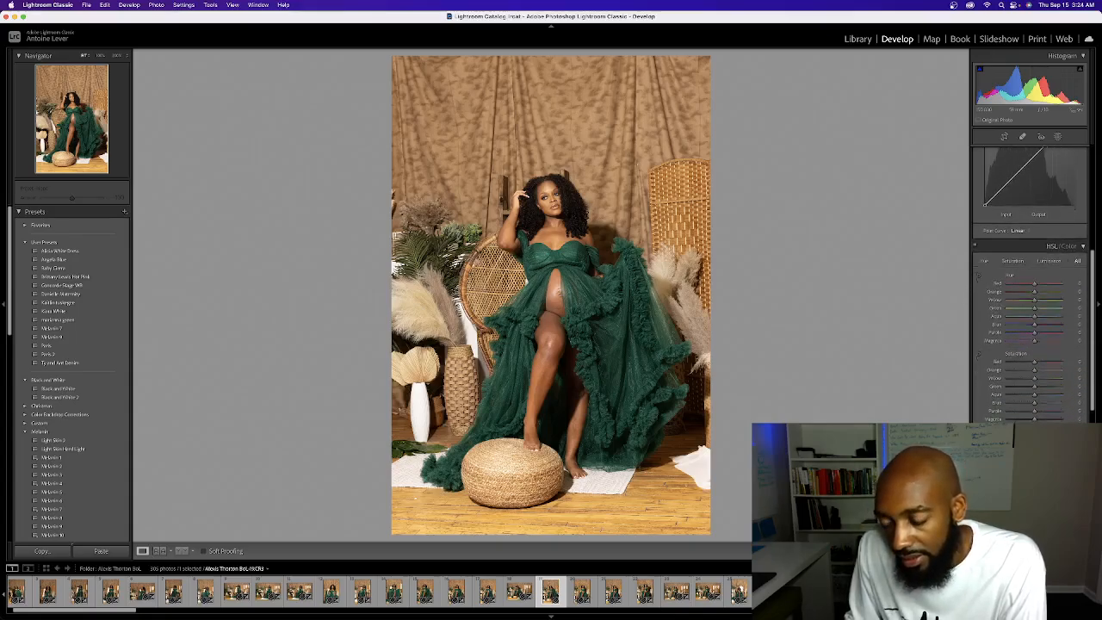
pyautogui.scroll(3, 1028, 344)
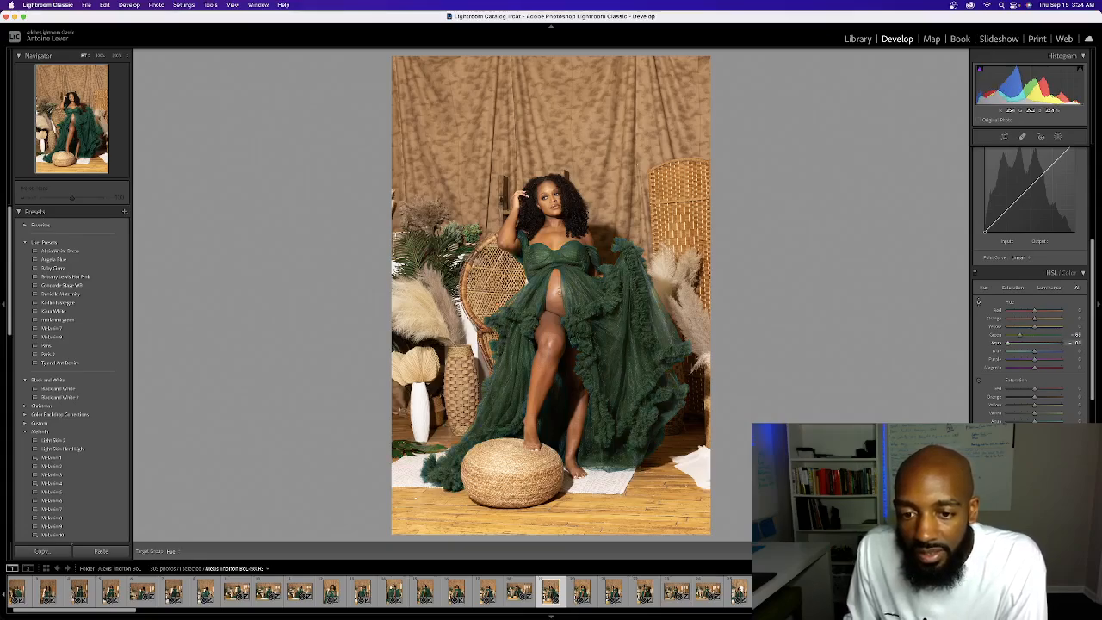
pyautogui.moveTo(602, 361); pyautogui.dragTo(602, 293)
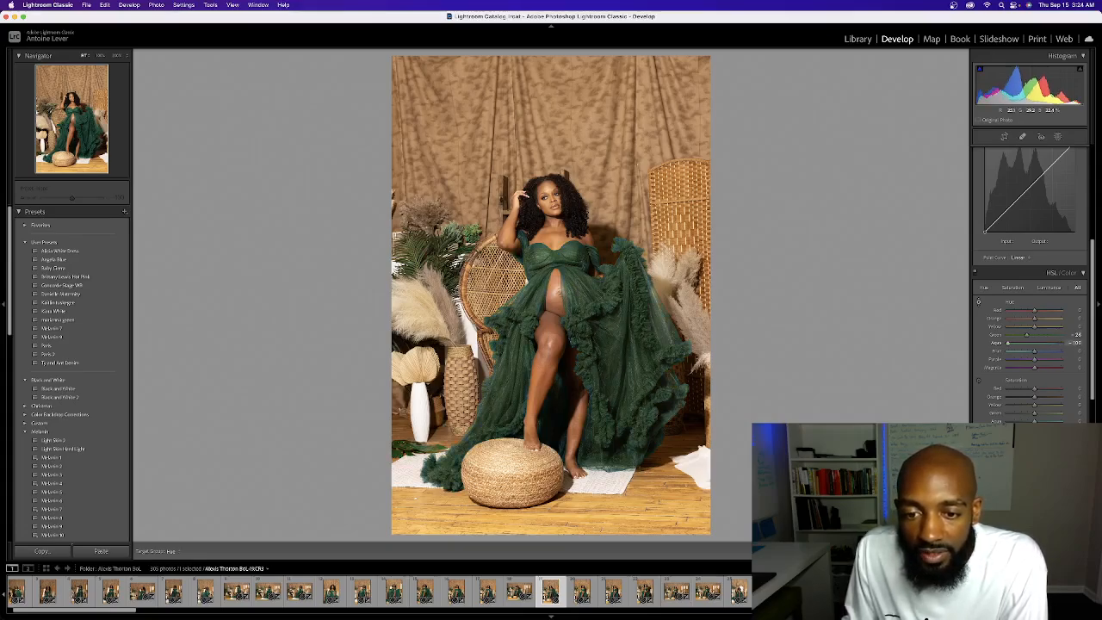
# Try shifting the dress toward teal by targeting its hue in the photo, with Green at +82 and Aqua at +100, and reset the hues
pyautogui.moveTo(637, 267); pyautogui.dragTo(637, 164)
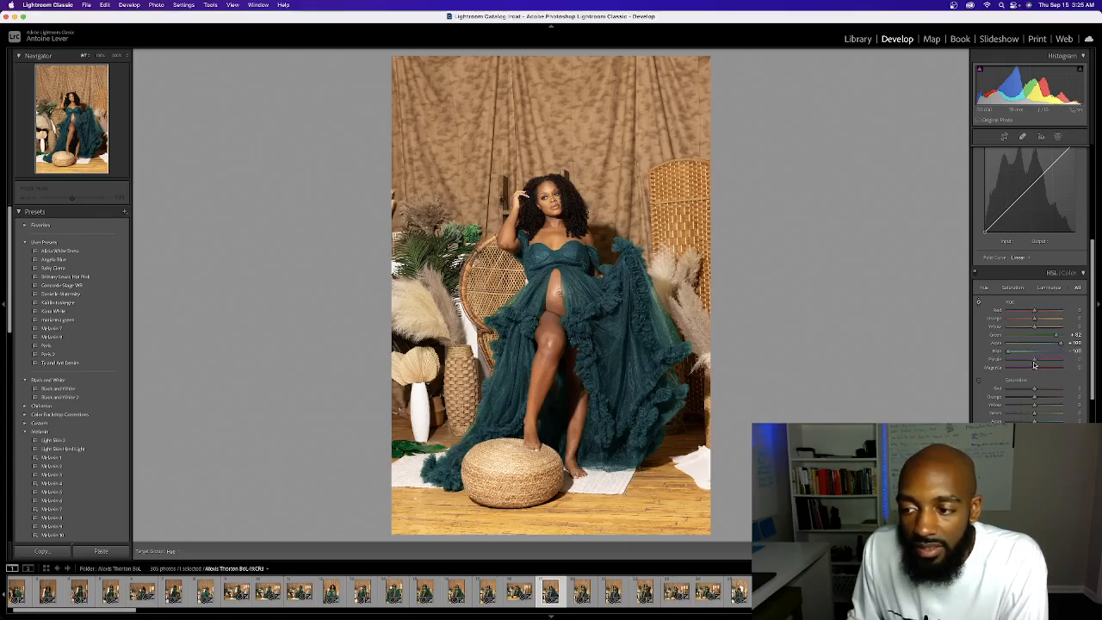
pyautogui.moveTo(1033, 365); pyautogui.dragTo(1057, 362)
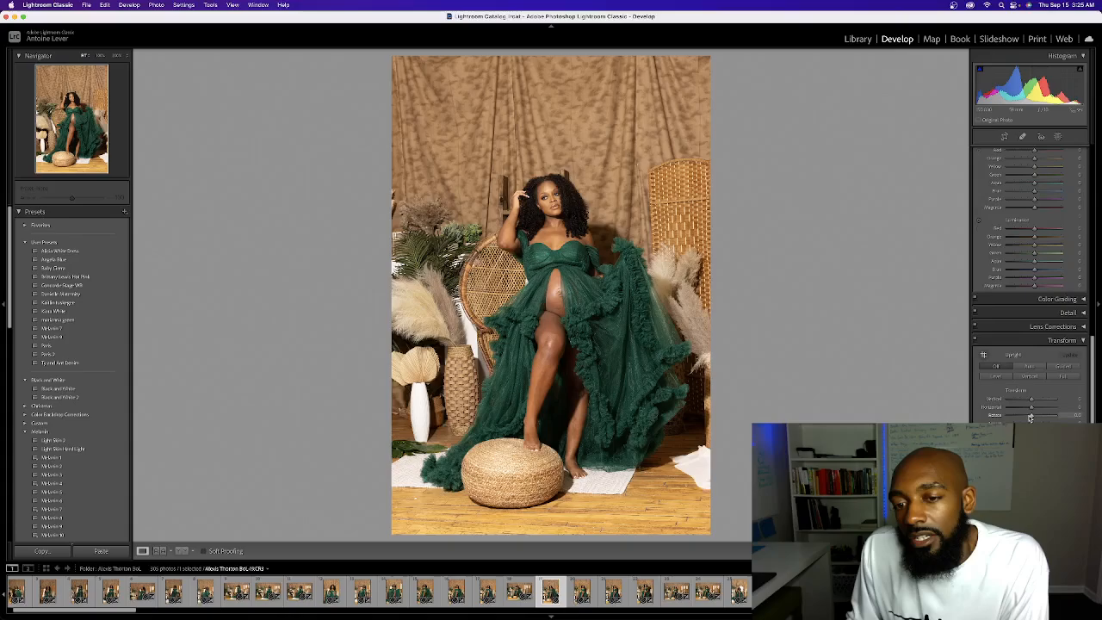
# Straighten the photo with the Level Upright correction, comparing it with the correction turned off before reapplying it
pyautogui.scroll(1, 1030, 417)
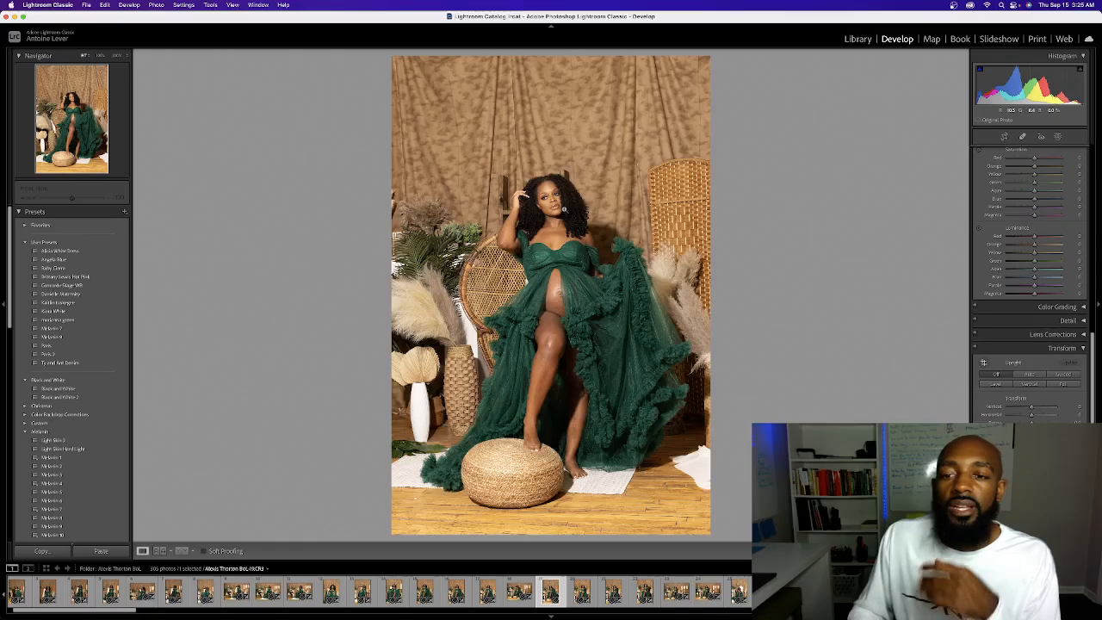
pyautogui.click(1000, 385)
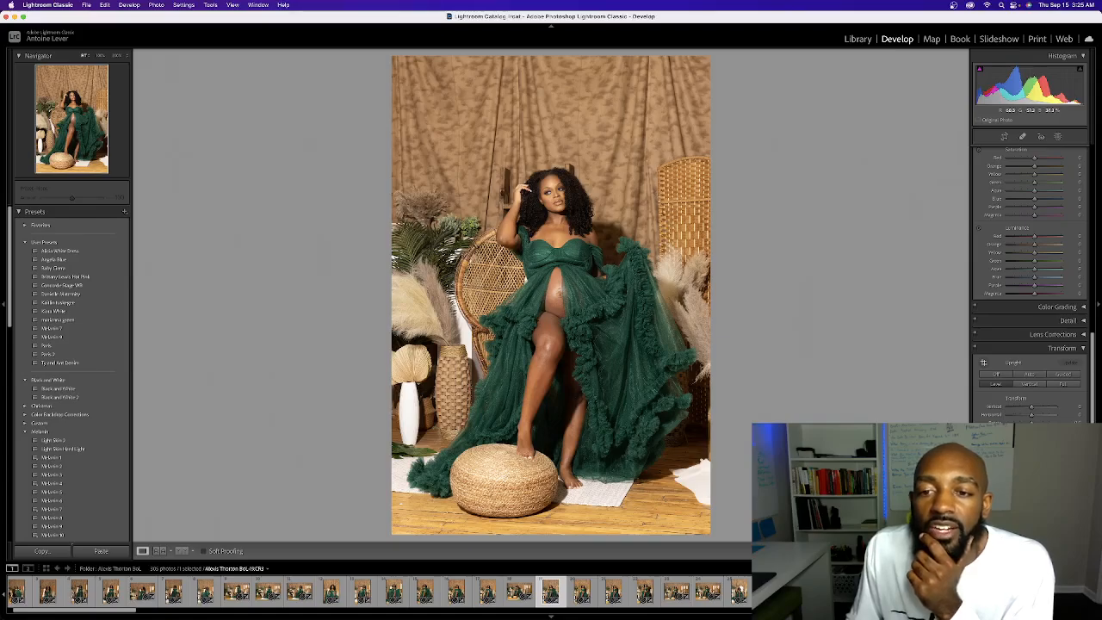
pyautogui.click(991, 375)
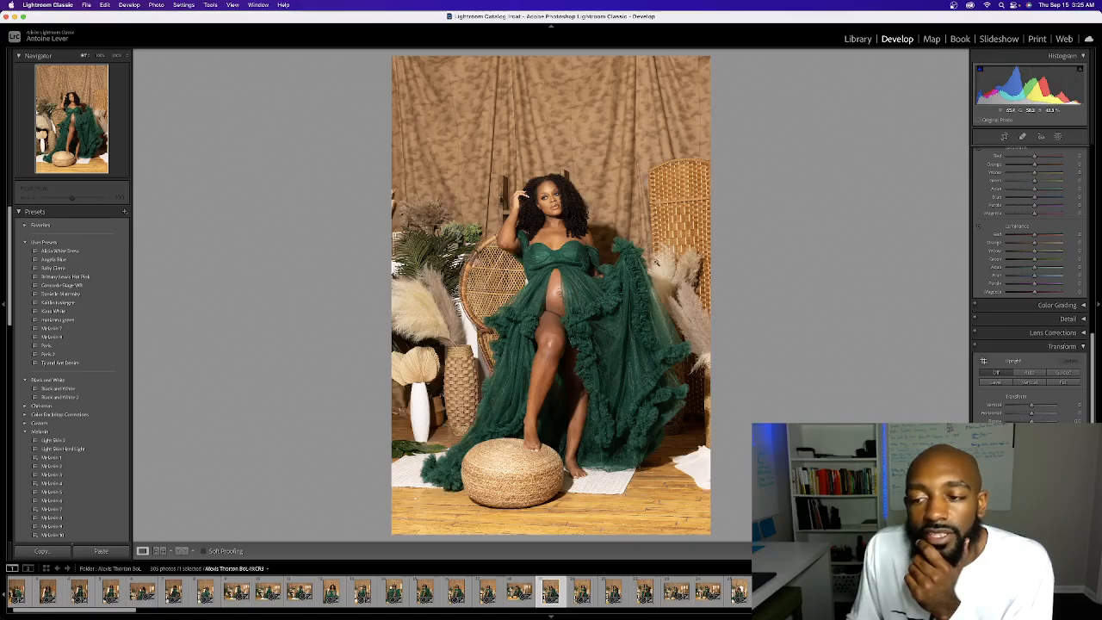
pyautogui.click(1001, 384)
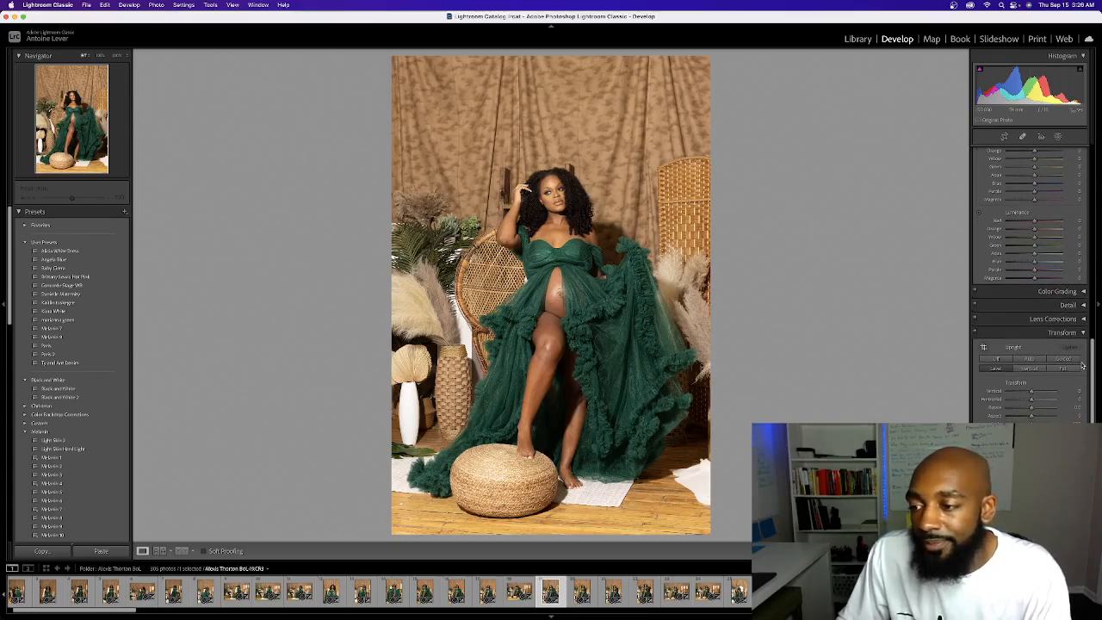
# Expand the Color Grading, Detail and Lens Corrections settings and look over their controls
pyautogui.scroll(-1, 1081, 362)
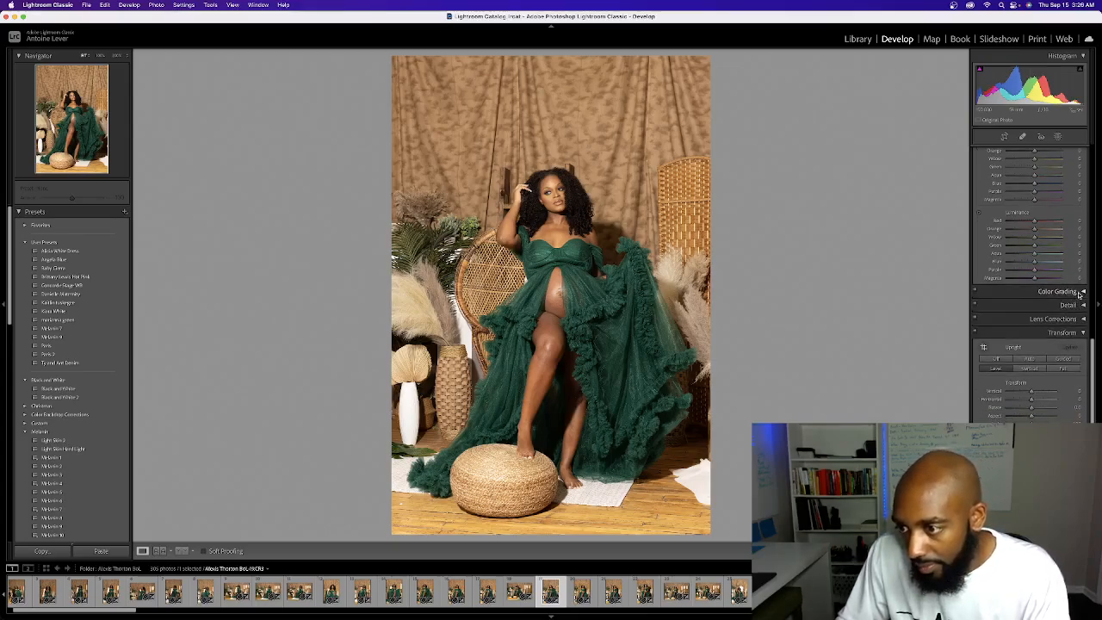
pyautogui.click(1080, 291)
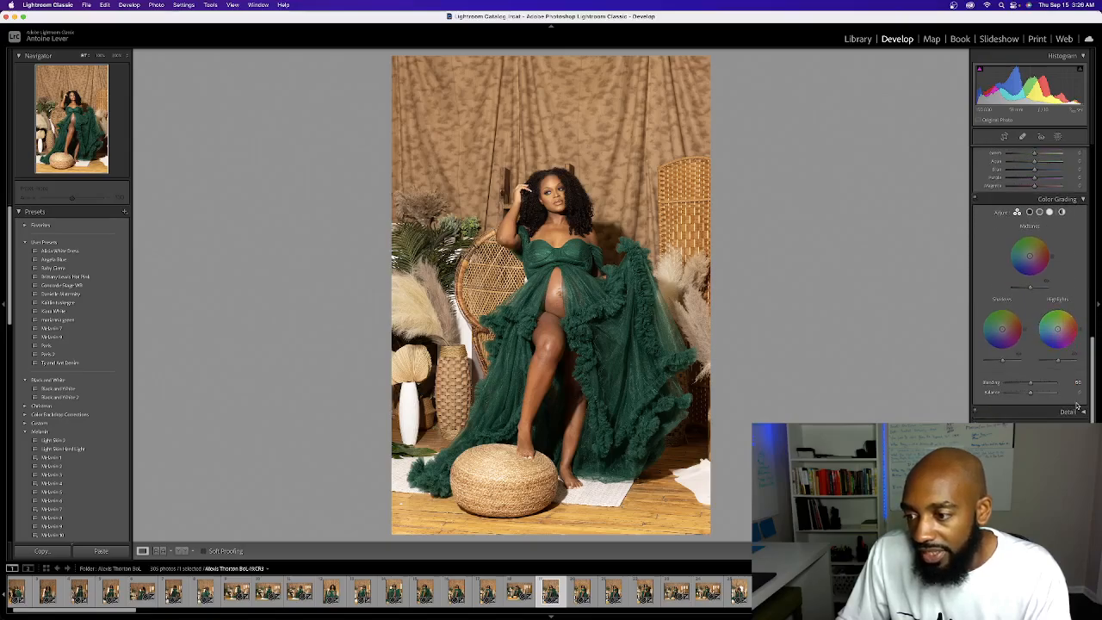
pyautogui.scroll(-5, 1078, 412)
pyautogui.click(1077, 412)
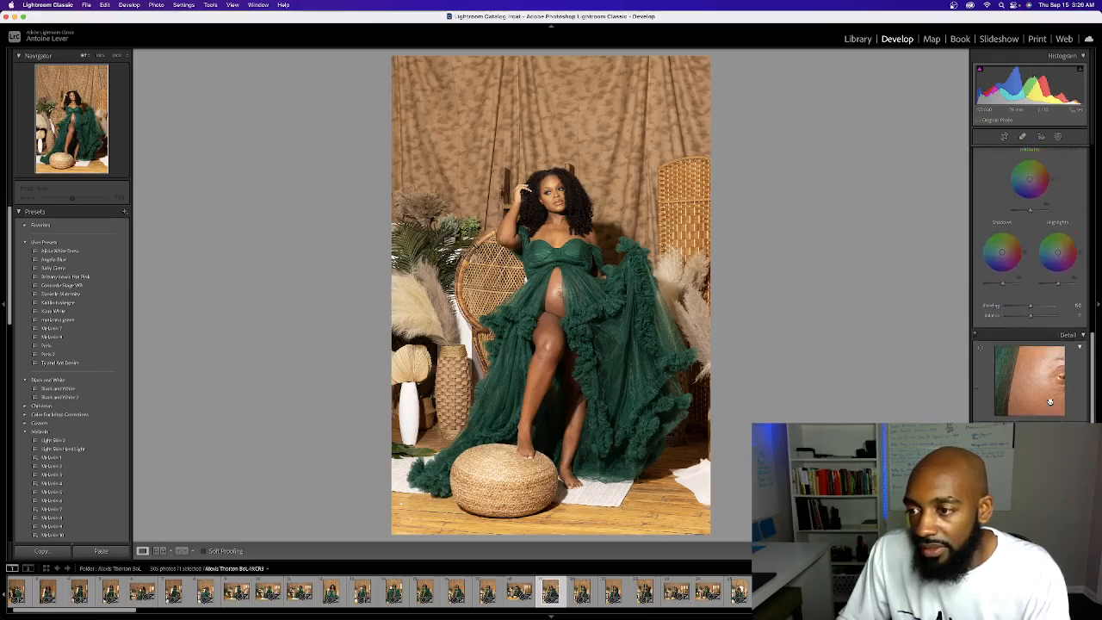
pyautogui.scroll(8, 1050, 404)
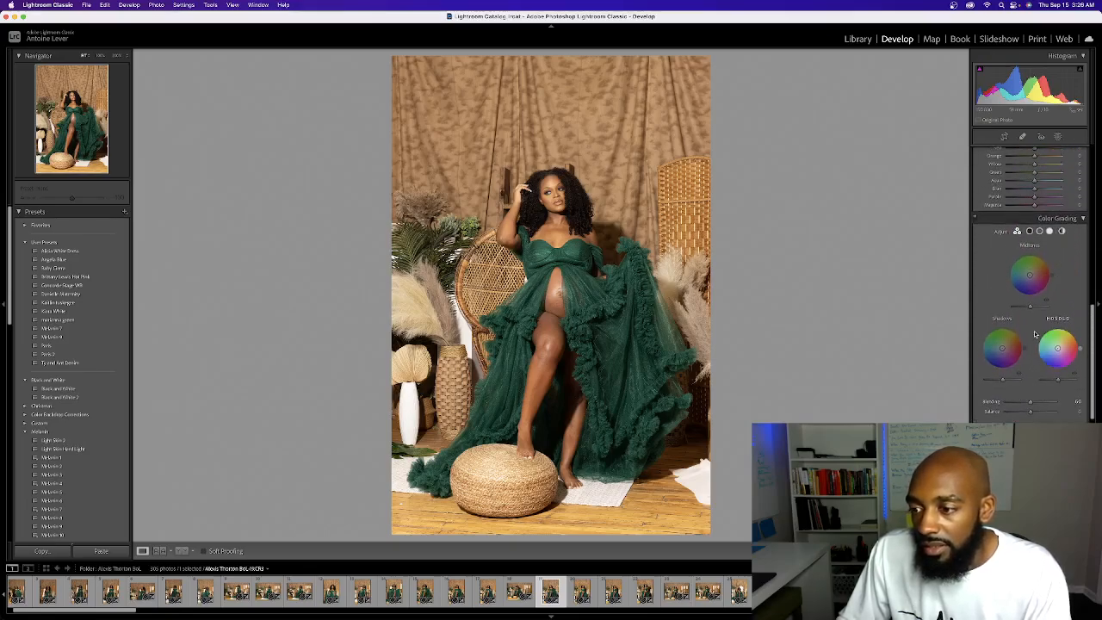
pyautogui.scroll(-7, 1049, 401)
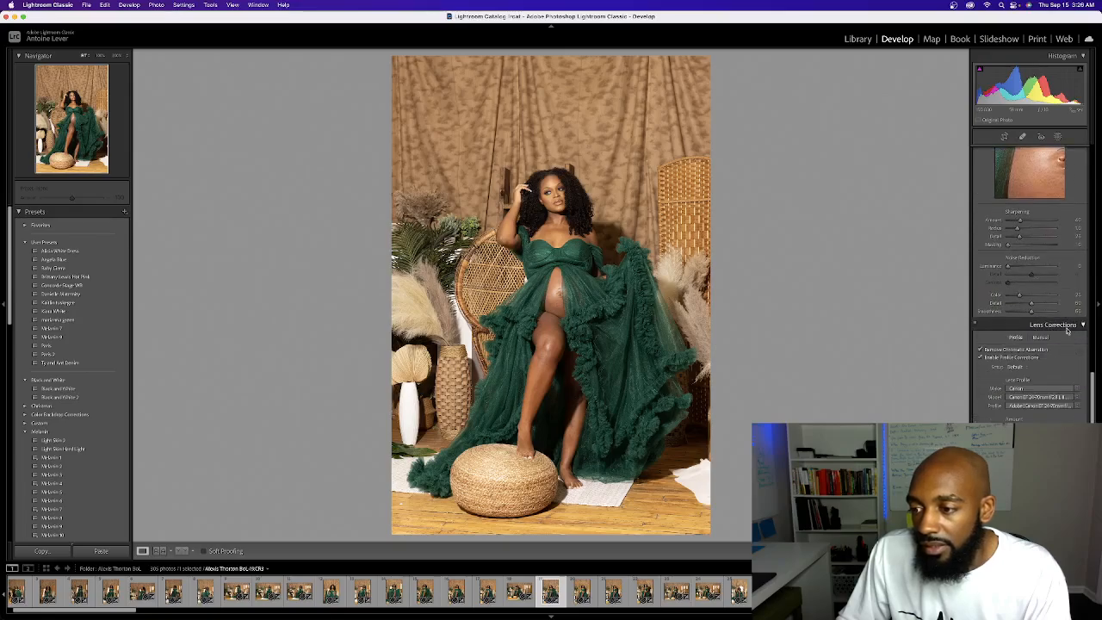
# Review the lens profile and Transform settings, and return to the Basic adjustments
pyautogui.scroll(-5, 1033, 332)
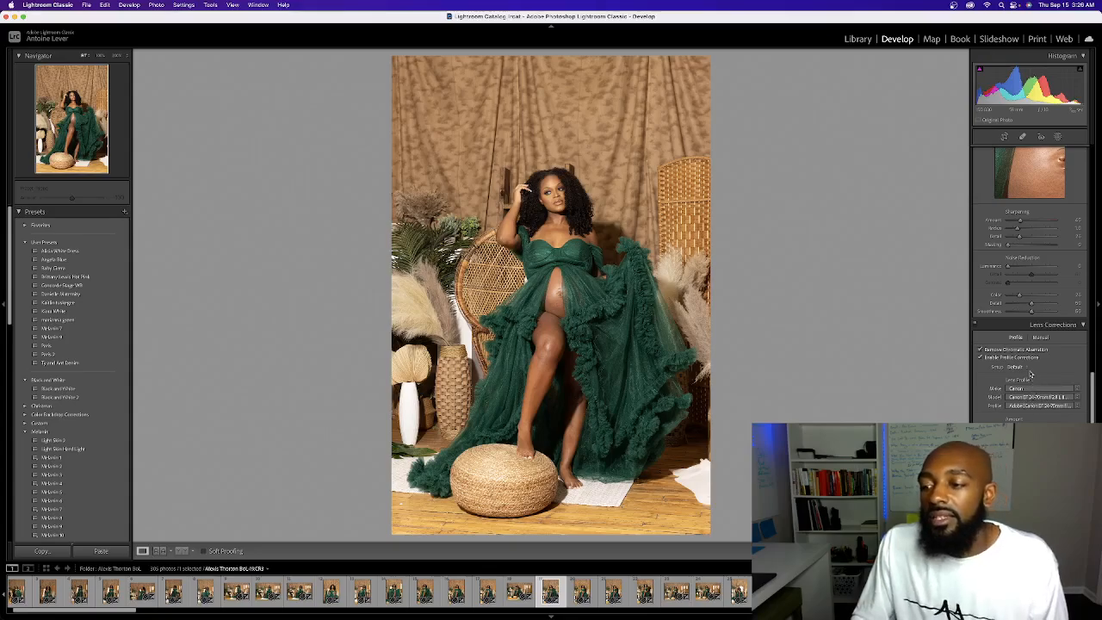
pyautogui.scroll(-2, 1029, 383)
pyautogui.scroll(-4, 1026, 371)
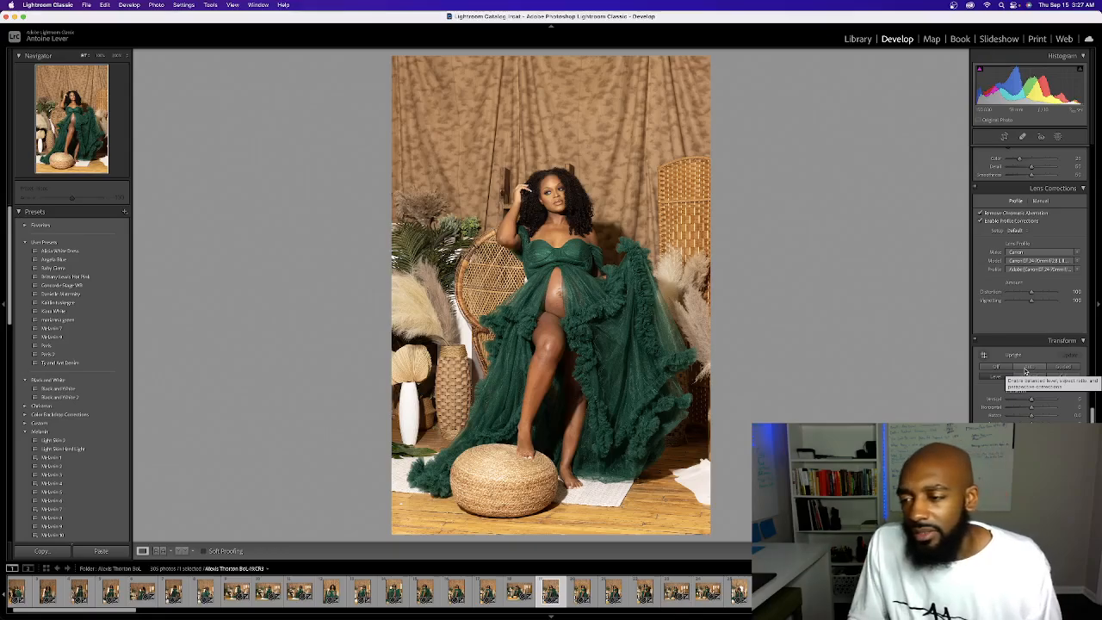
pyautogui.scroll(-5, 1029, 284)
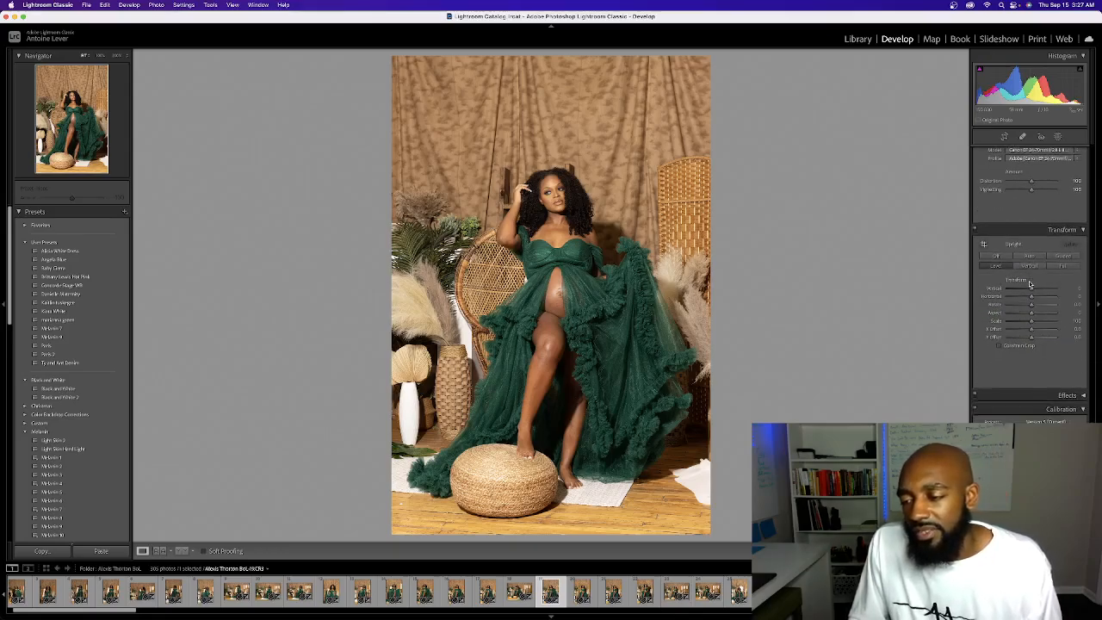
pyautogui.scroll(10, 1067, 370)
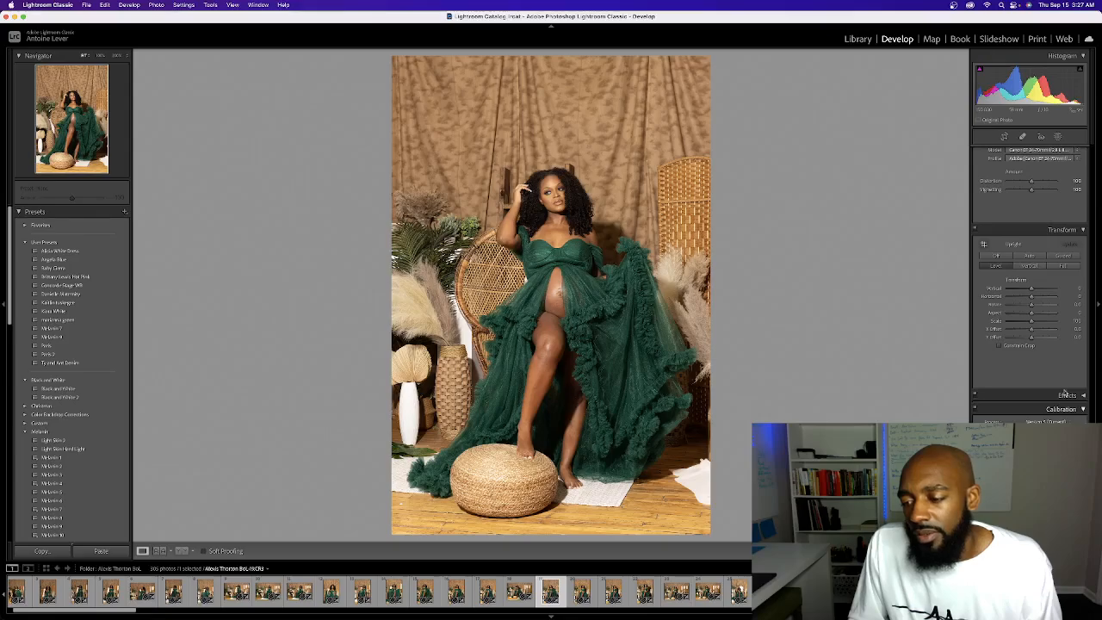
pyautogui.scroll(1, 1060, 329)
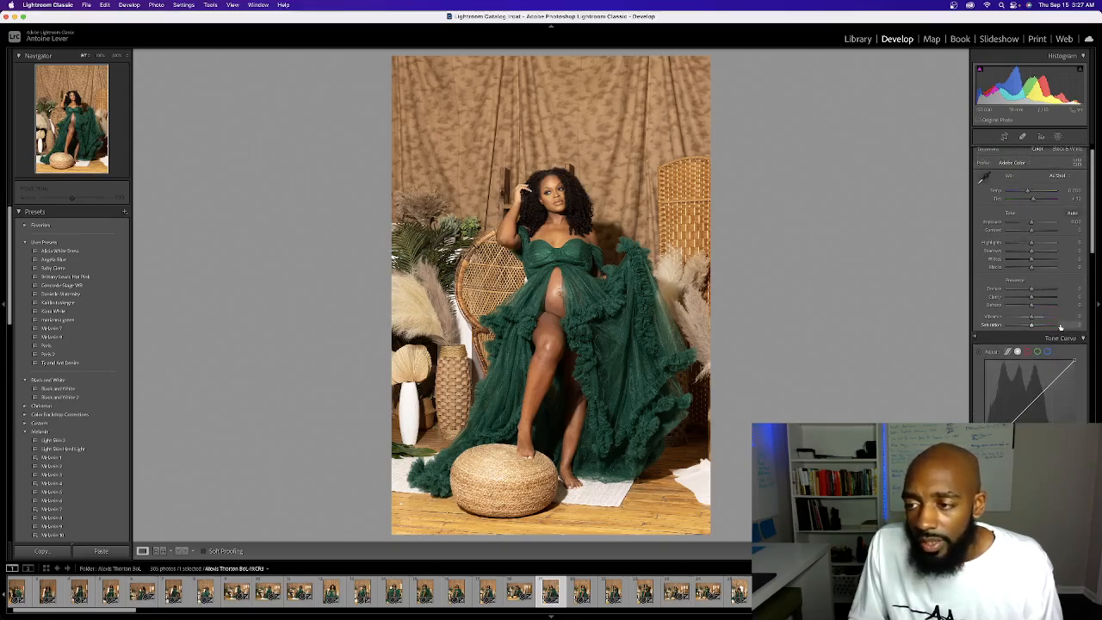
pyautogui.scroll(3, 1060, 327)
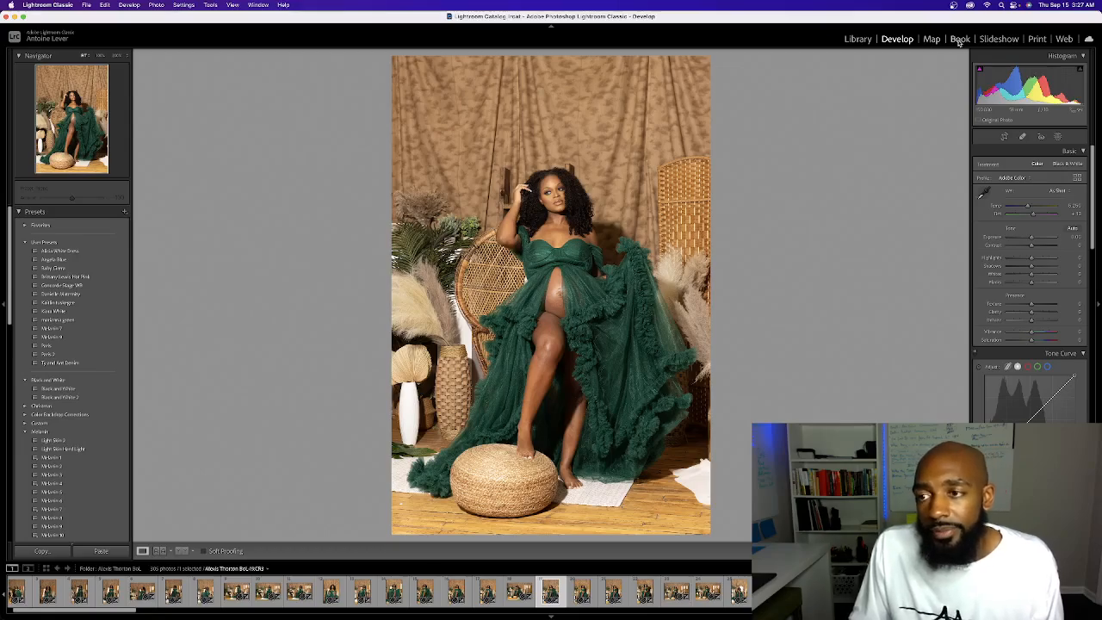
# Open the Book module and look through the page spreads of the unsaved photo book
pyautogui.click(954, 41)
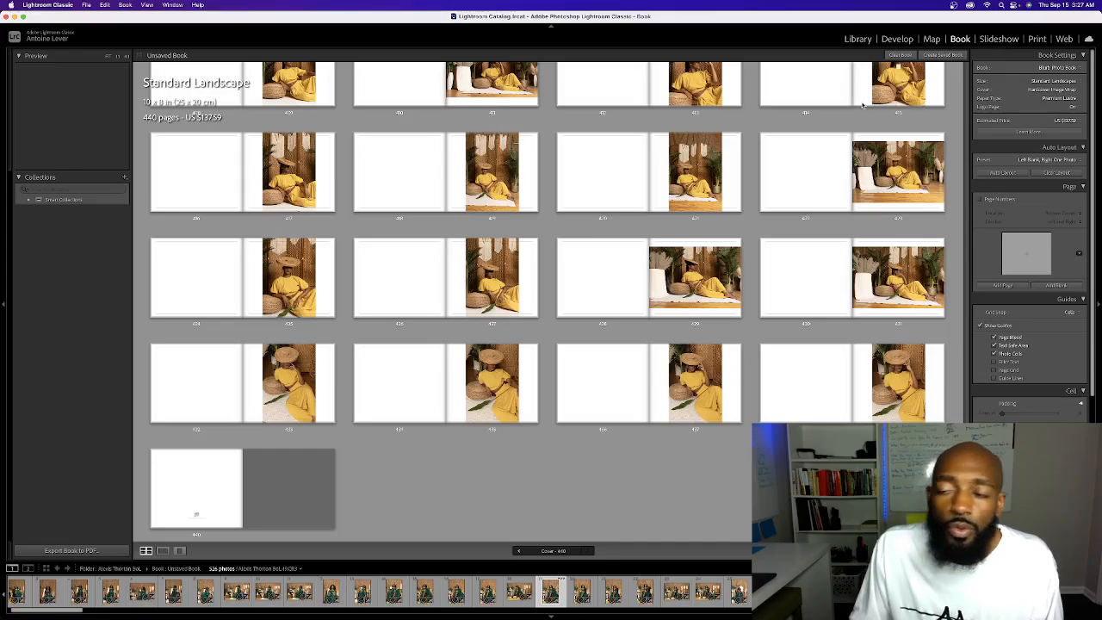
pyautogui.scroll(10, 863, 105)
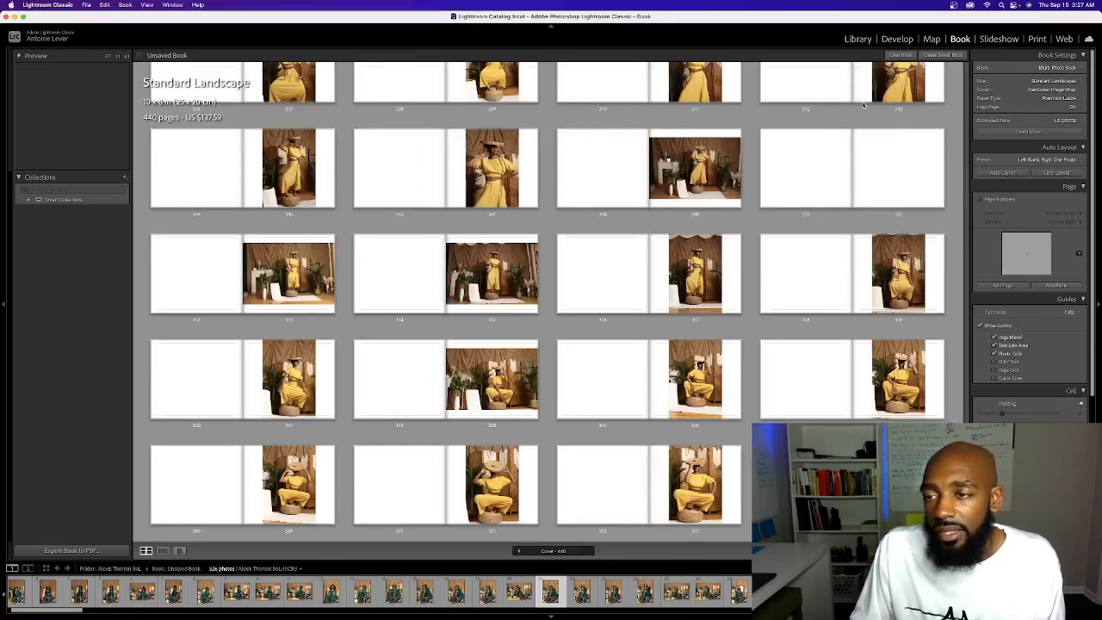
pyautogui.scroll(10, 863, 105)
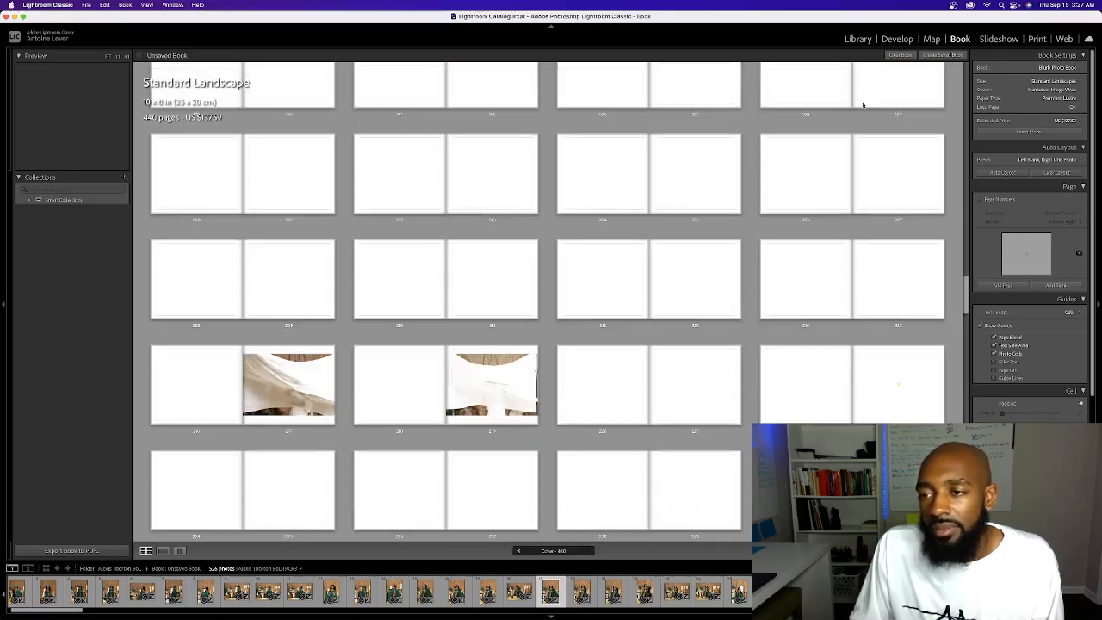
pyautogui.scroll(15, 864, 105)
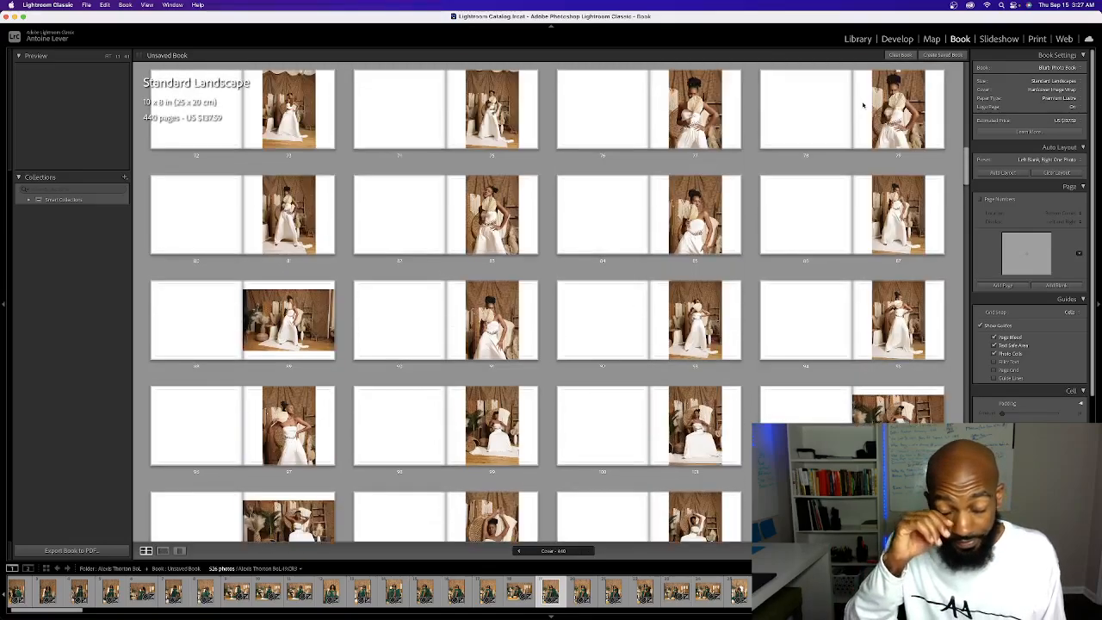
pyautogui.scroll(1, 863, 105)
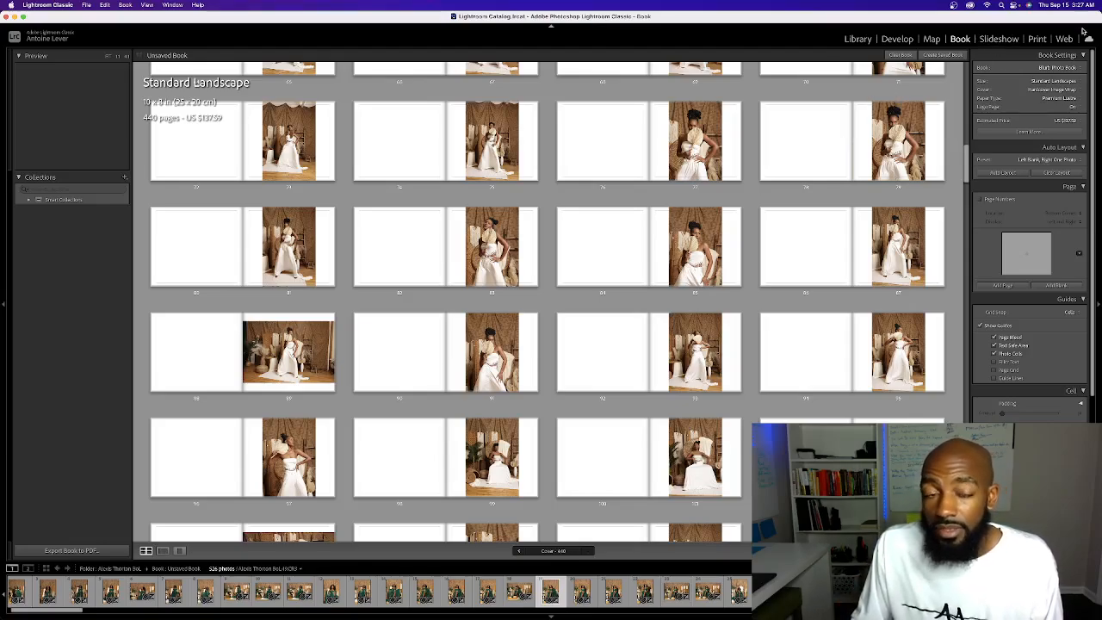
# View the photo in the Slideshow and Print modules, and the shoot's gallery in the Web module
pyautogui.click(997, 39)
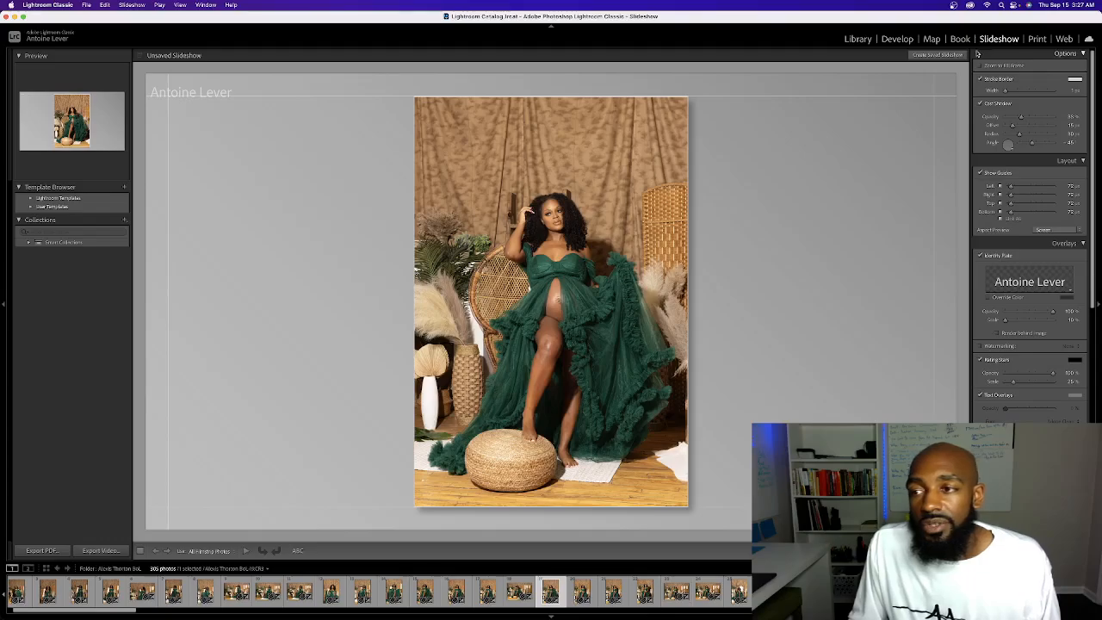
pyautogui.click(1036, 40)
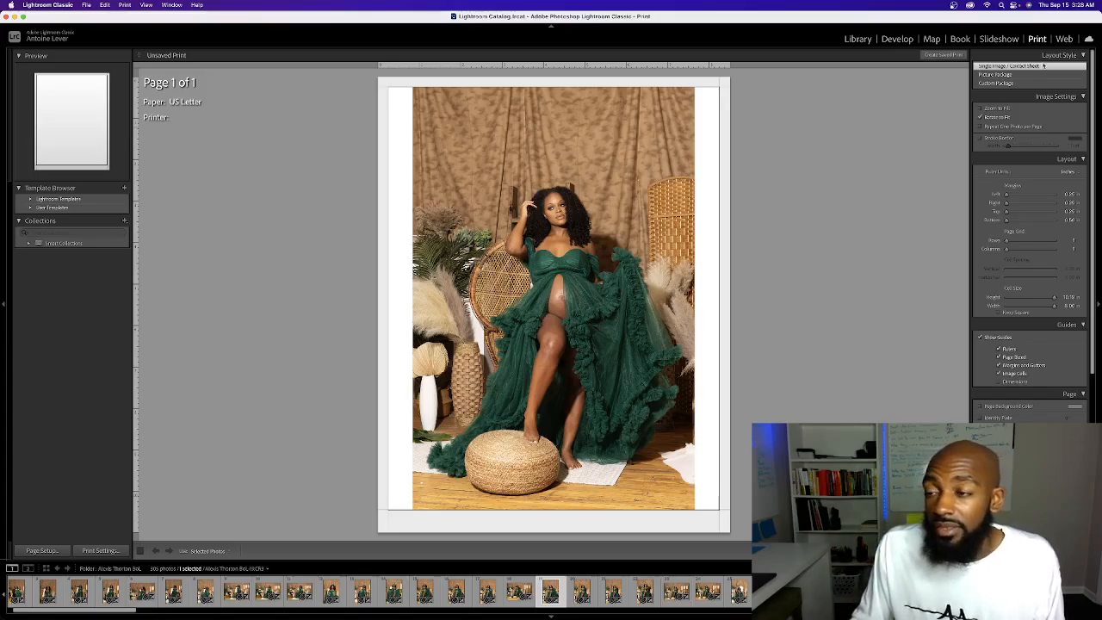
pyautogui.click(1065, 40)
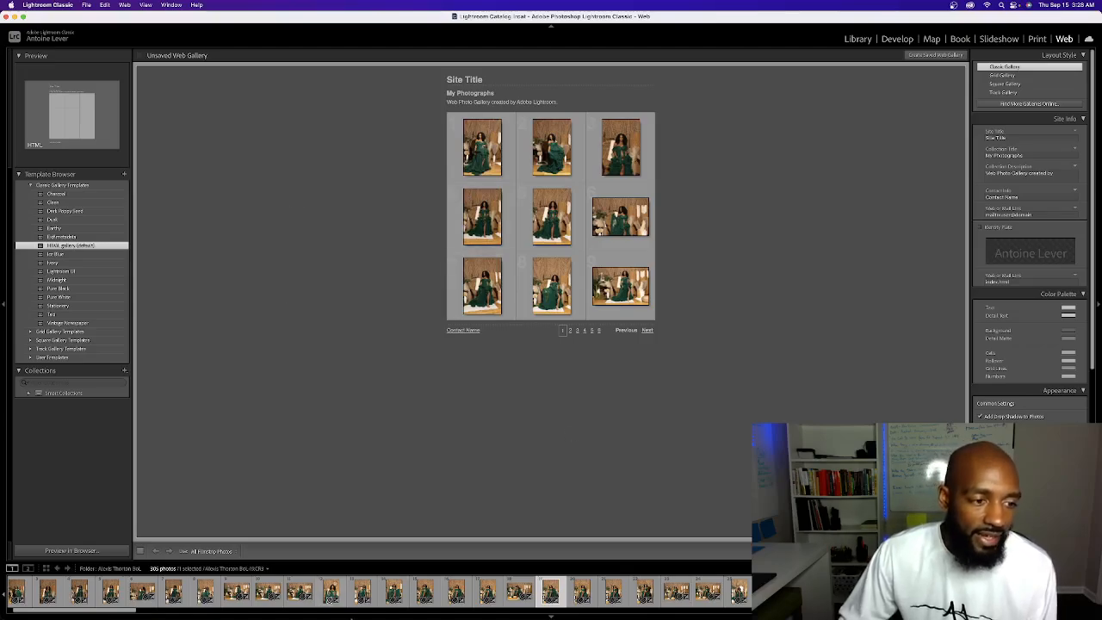
# Switch to the full-screen slide presentation and advance from the Lightroom slide to the Photoshop slide
pyautogui.moveTo(381, 616)
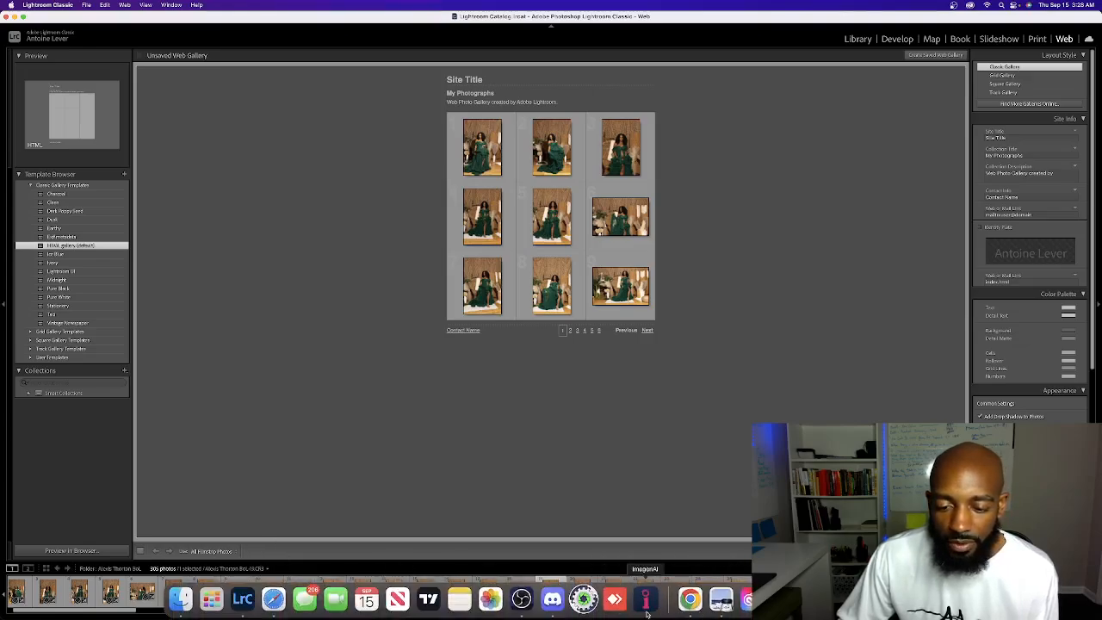
pyautogui.click(721, 599)
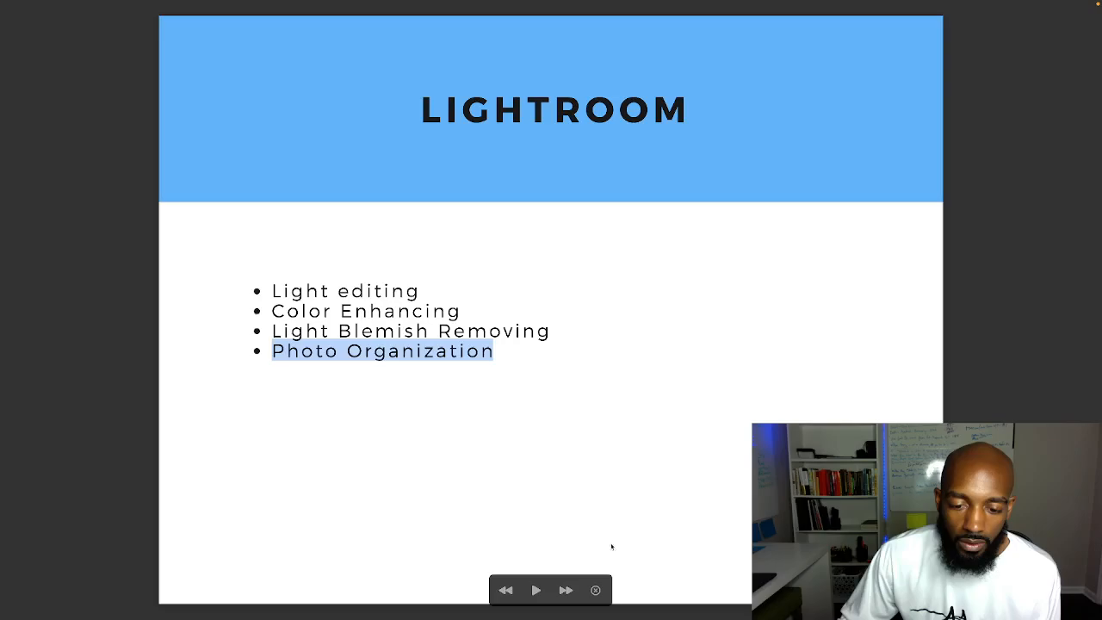
pyautogui.click(565, 590)
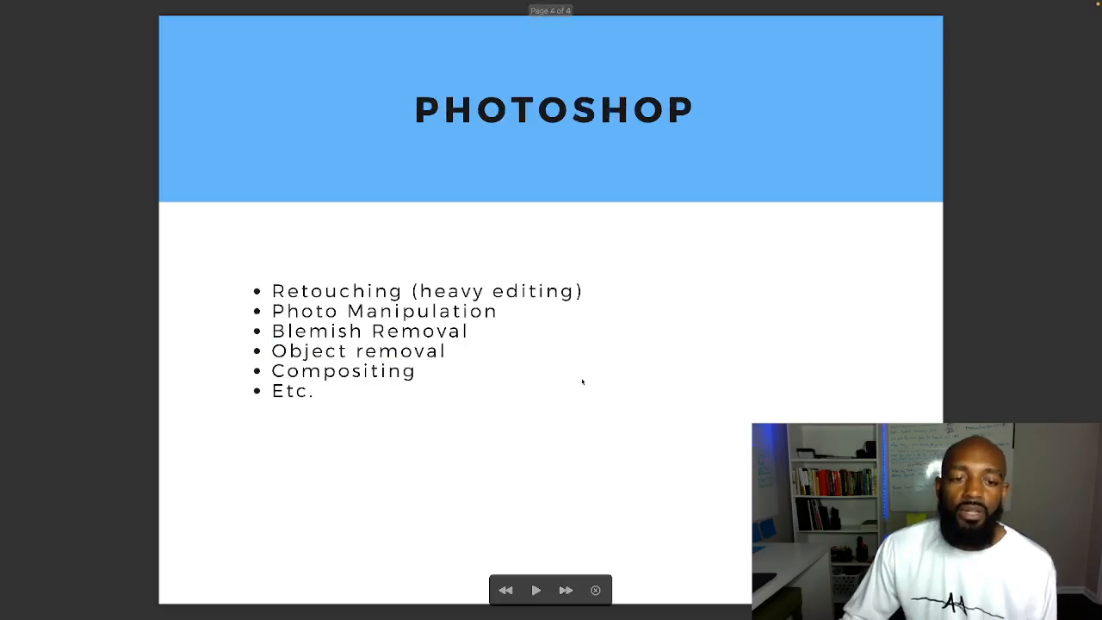
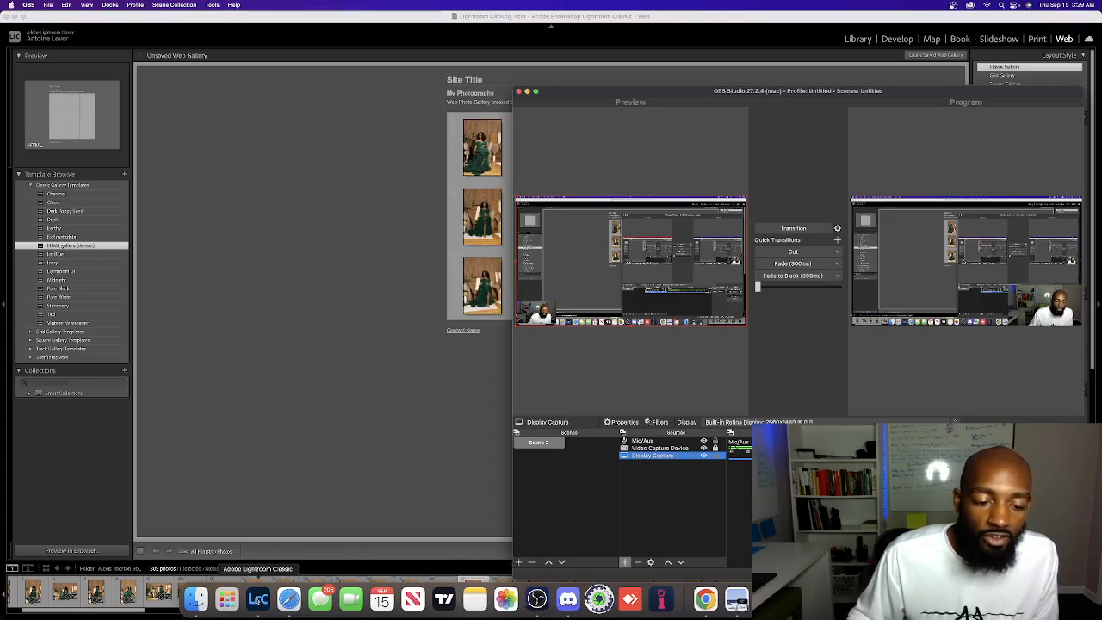
# Switch to Lightroom Classic and show the selected maternity photo in the Develop module
pyautogui.click(258, 598)
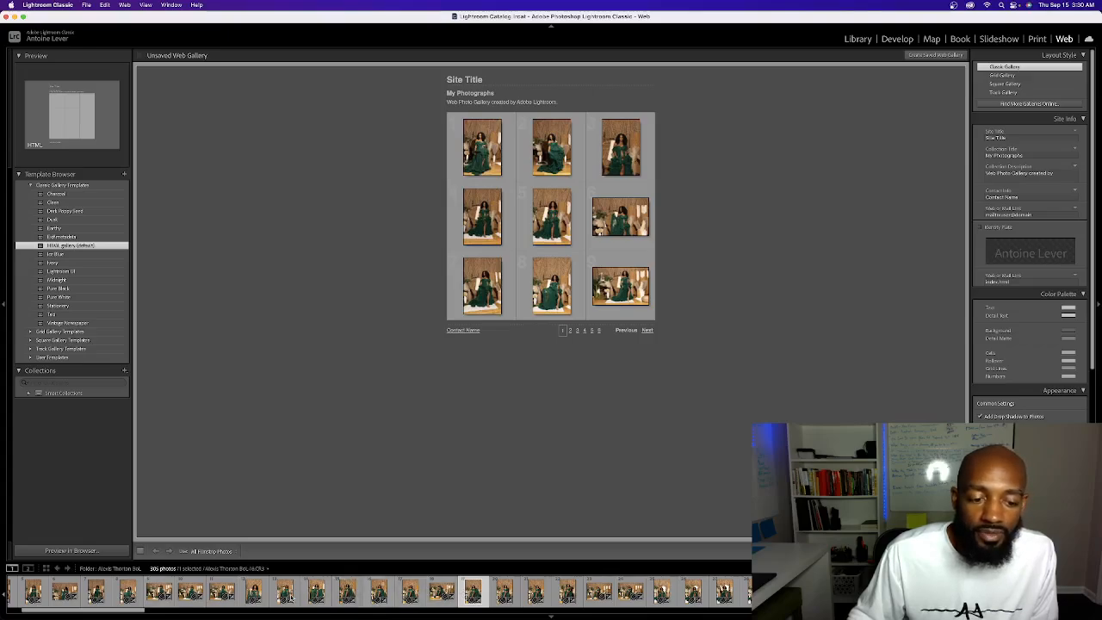
pyautogui.hscroll(-3, 165, 582)
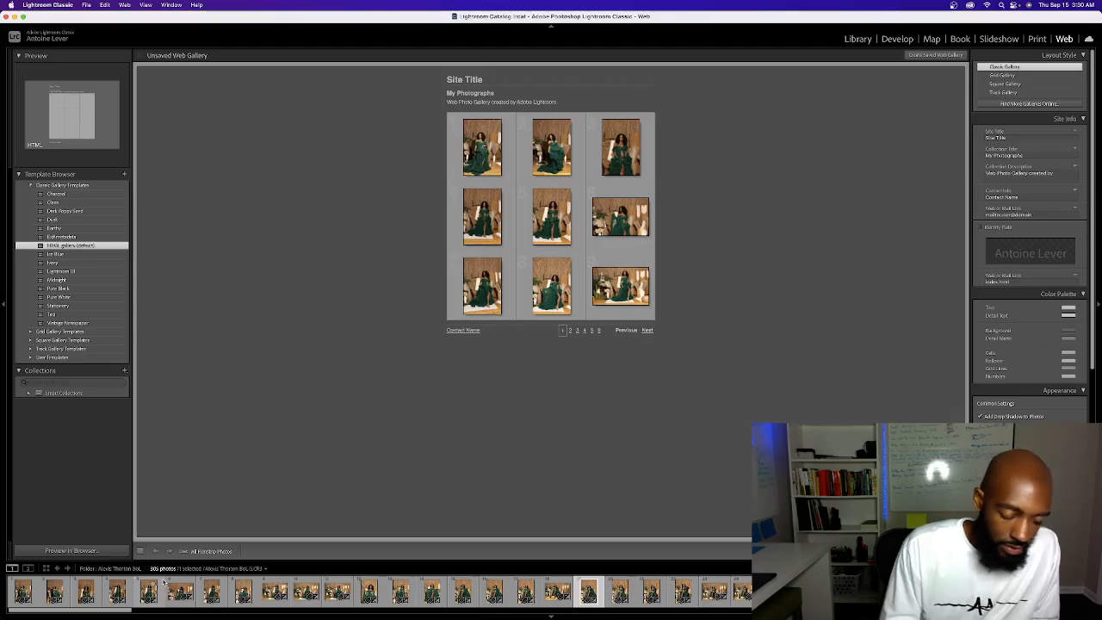
pyautogui.press('d')
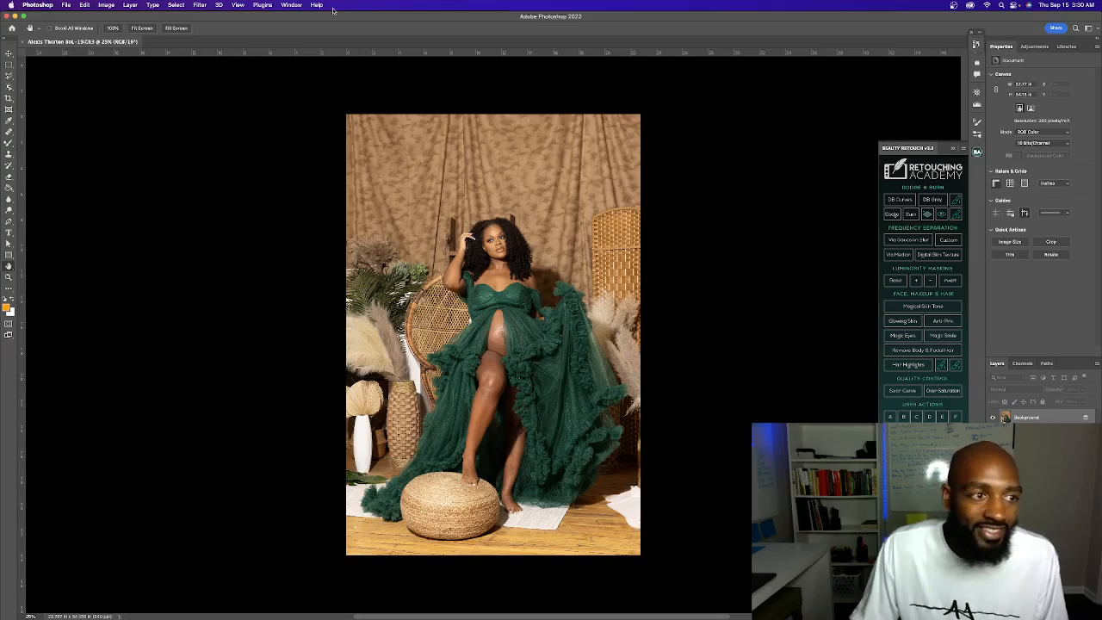
pyautogui.scroll(4, 11, 69)
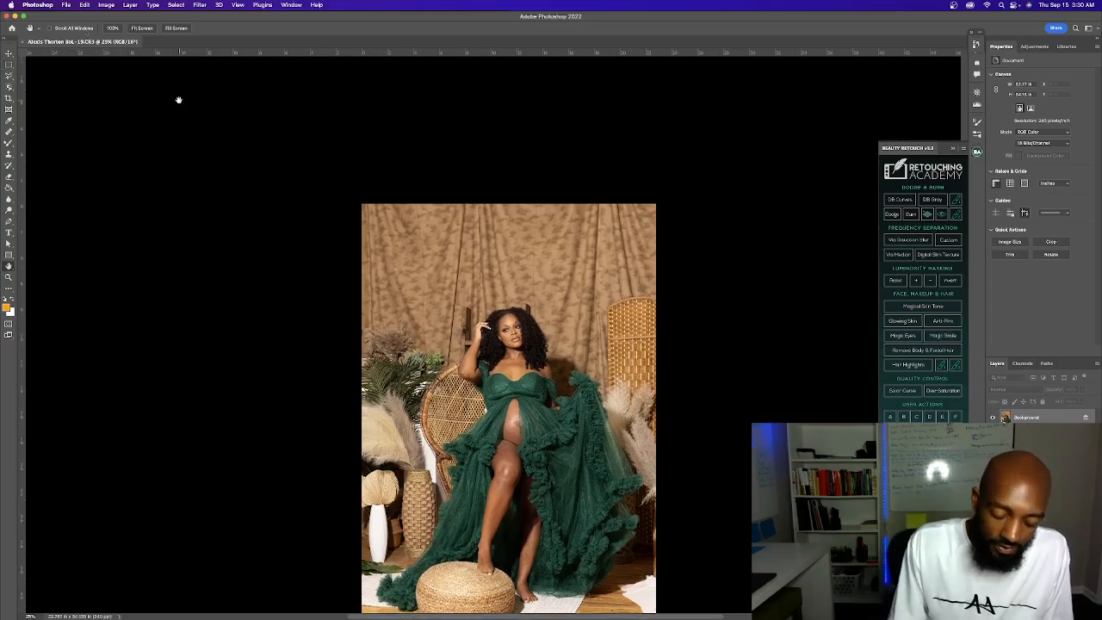
pyautogui.scroll(2, 178, 99)
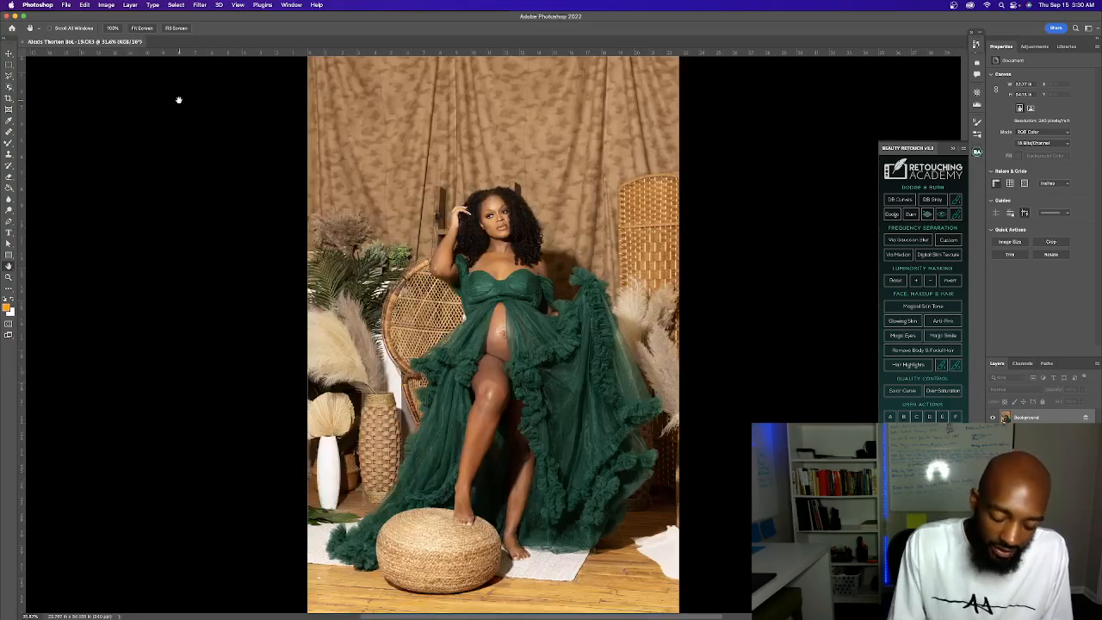
pyautogui.press('super+minus')
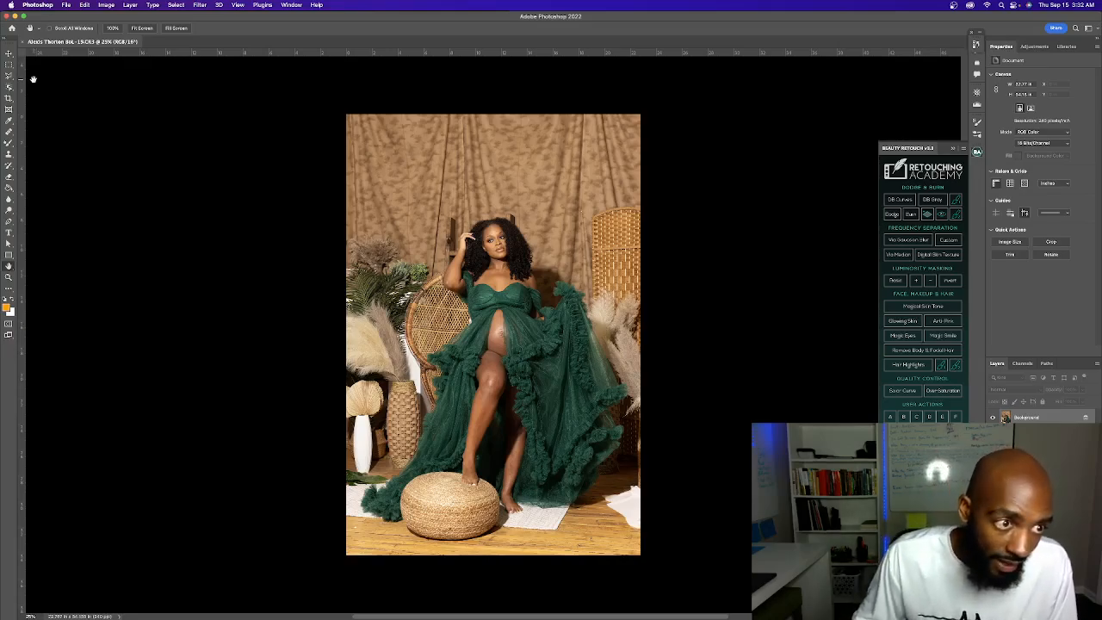
pyautogui.hscroll(1, 33, 79)
pyautogui.scroll(1, 10, 54)
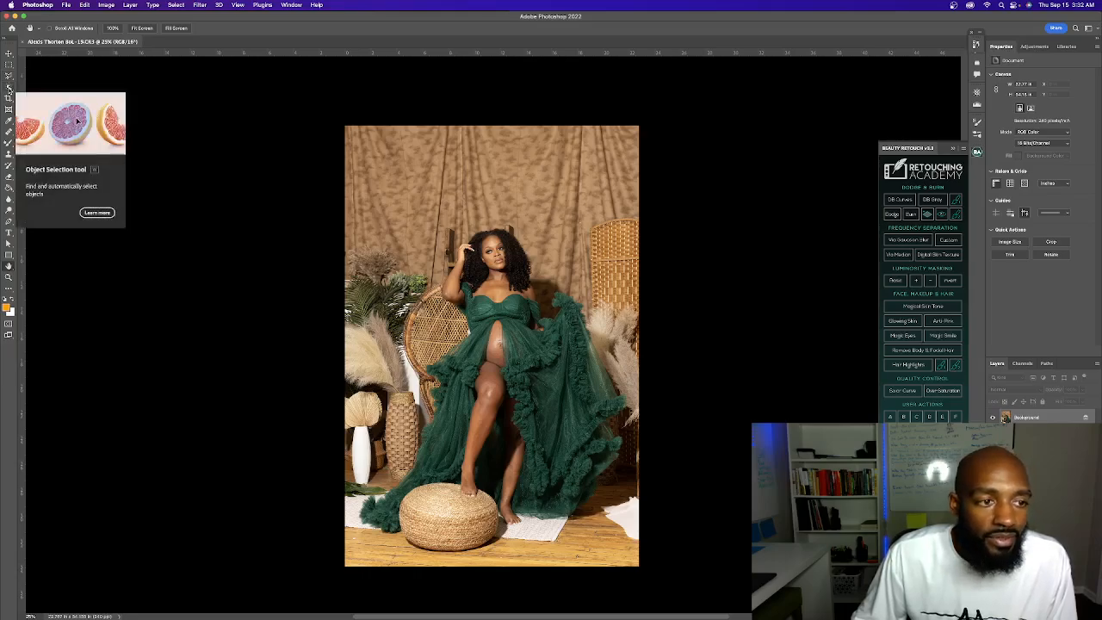
pyautogui.hscroll(-2, 291, 254)
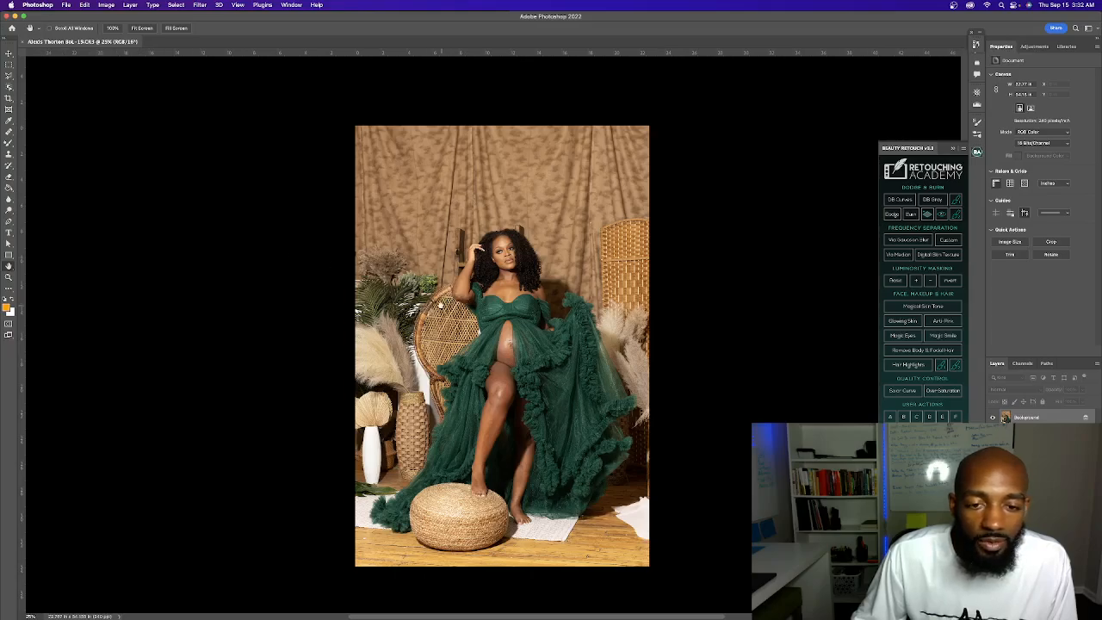
# Try selecting the woman and her green gown with the Quick Selection tool, and clear the selection
pyautogui.click(11, 88)
pyautogui.rightClick(11, 88)
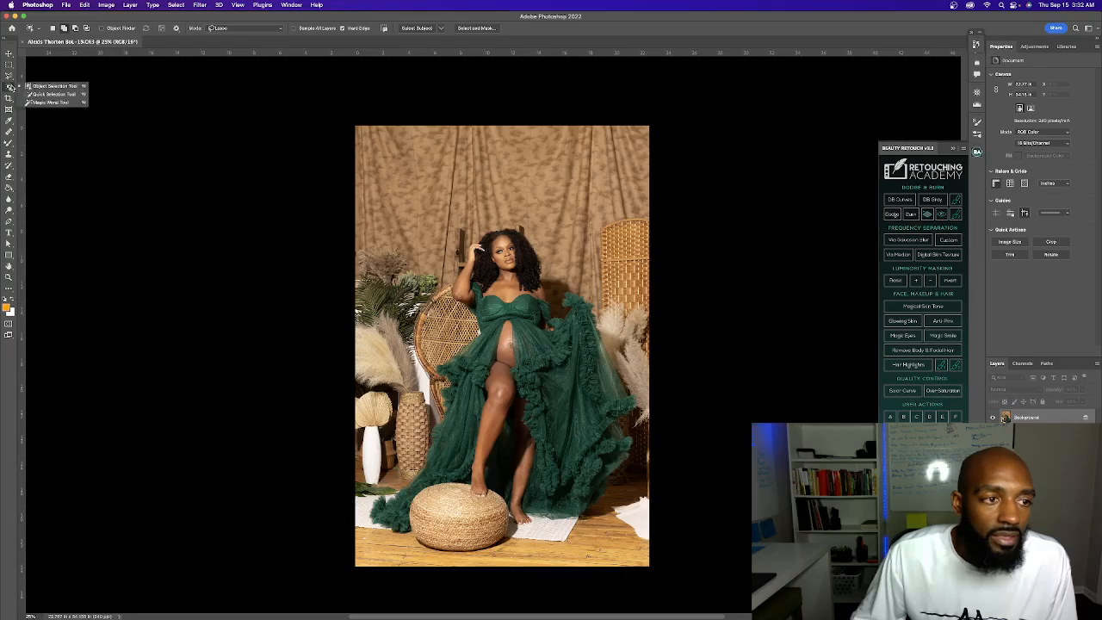
pyautogui.click(78, 97)
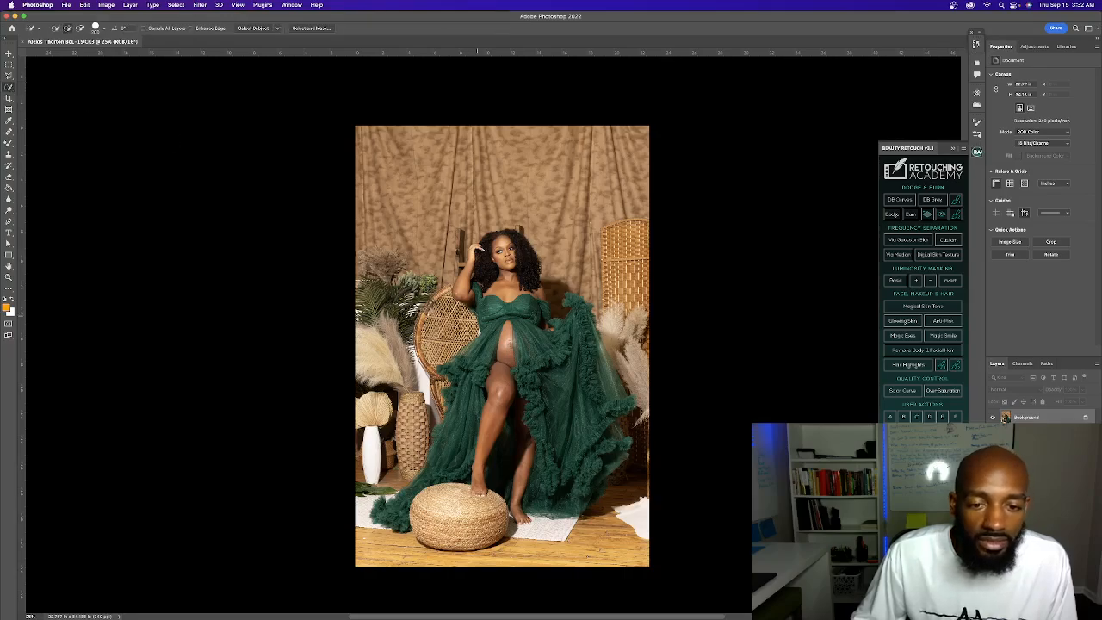
pyautogui.moveTo(481, 373)
pyautogui.mouseDown()
pyautogui.moveTo(486, 388)
pyautogui.moveTo(504, 279)
pyautogui.moveTo(547, 387)
pyautogui.moveTo(536, 405)
pyautogui.moveTo(527, 389)
pyautogui.moveTo(405, 516)
pyautogui.mouseUp()
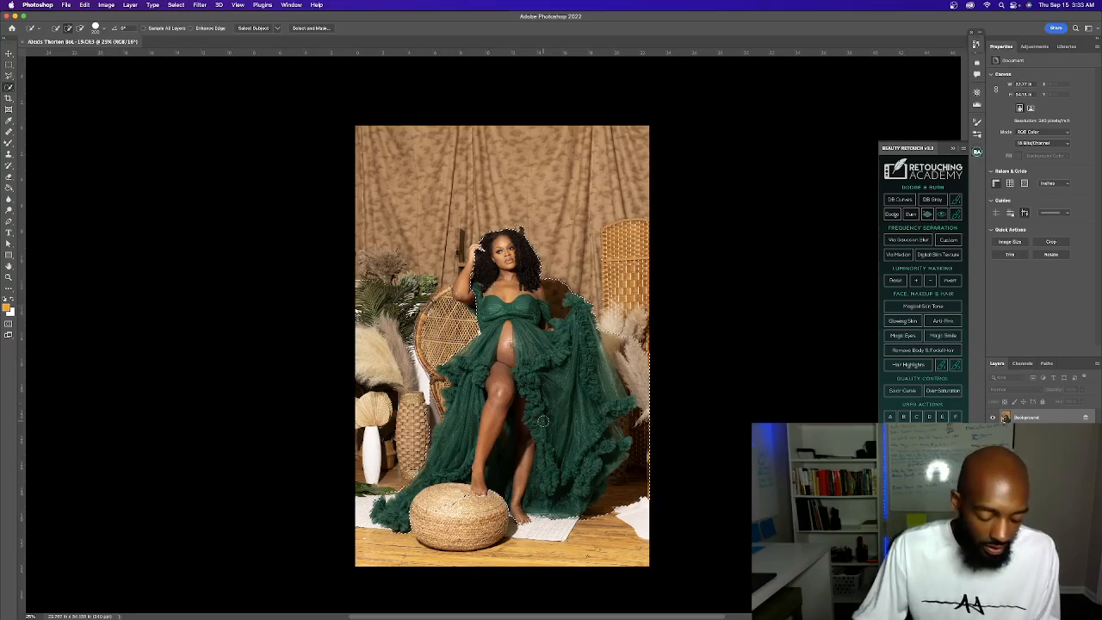
pyautogui.hotkey('ctrl', 'd')
# Try tracing the outline of the woman and her gown with the Magnetic Lasso tool, and deselect it
pyautogui.click(9, 76)
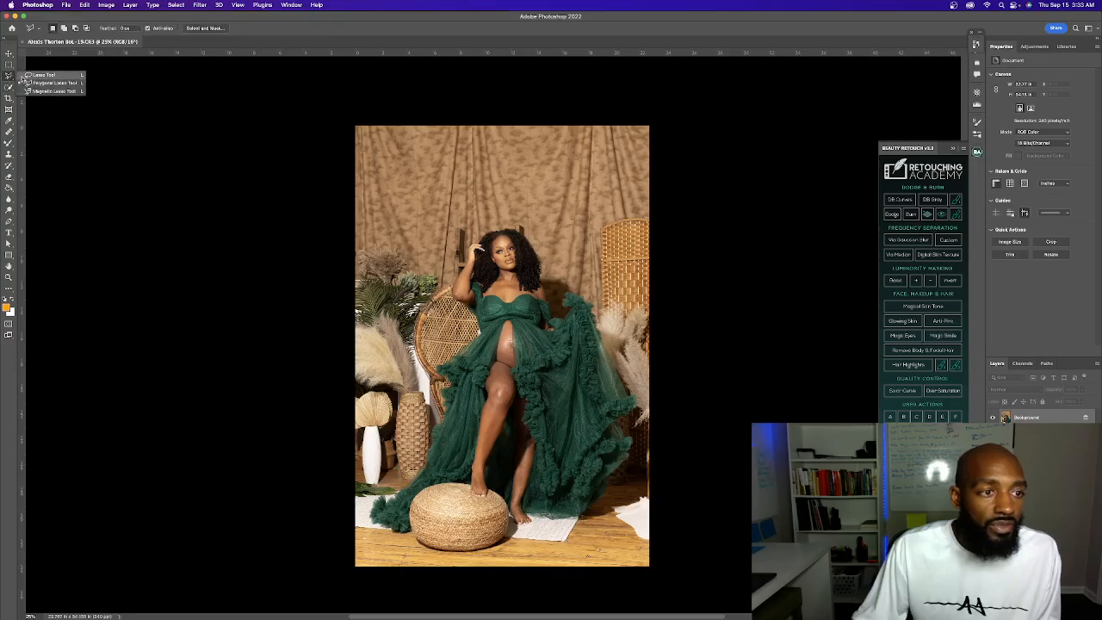
pyautogui.click(49, 92)
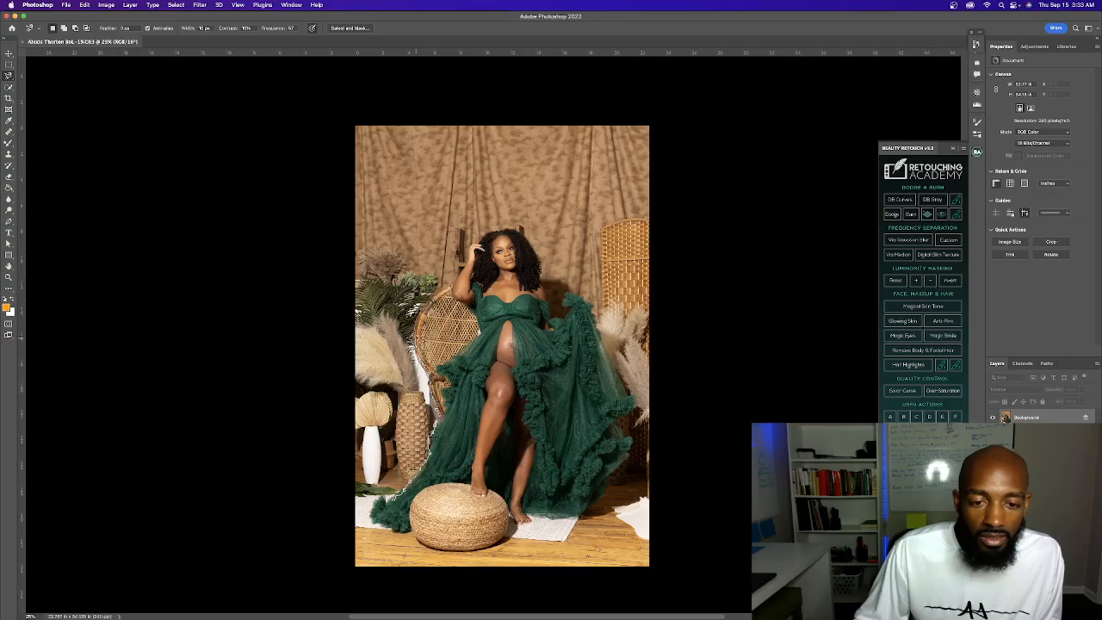
pyautogui.click(468, 264)
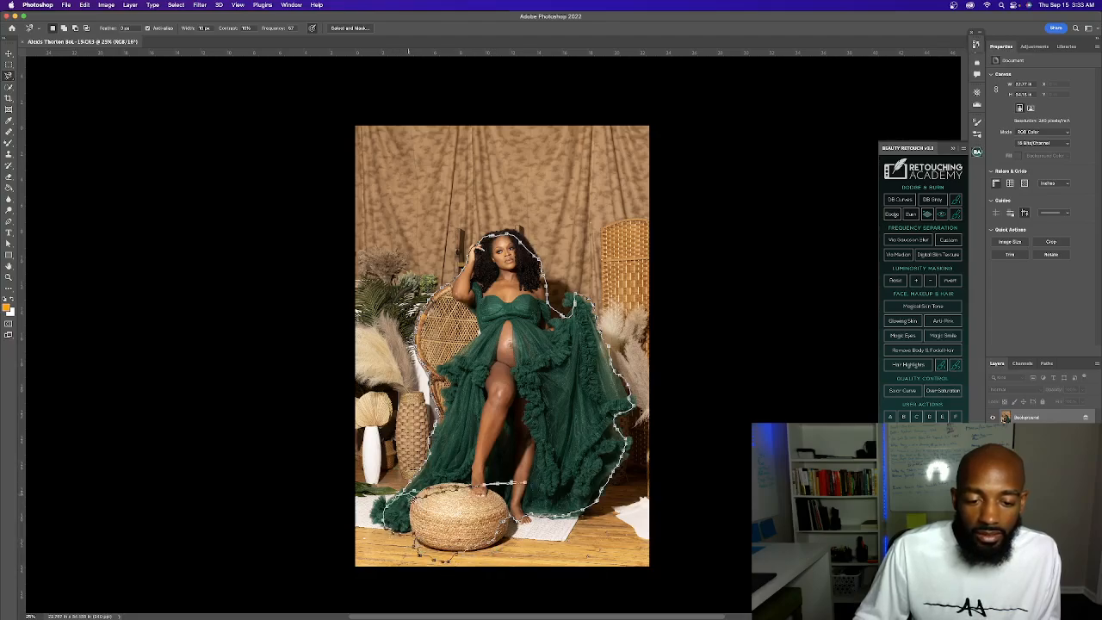
pyautogui.click(405, 499)
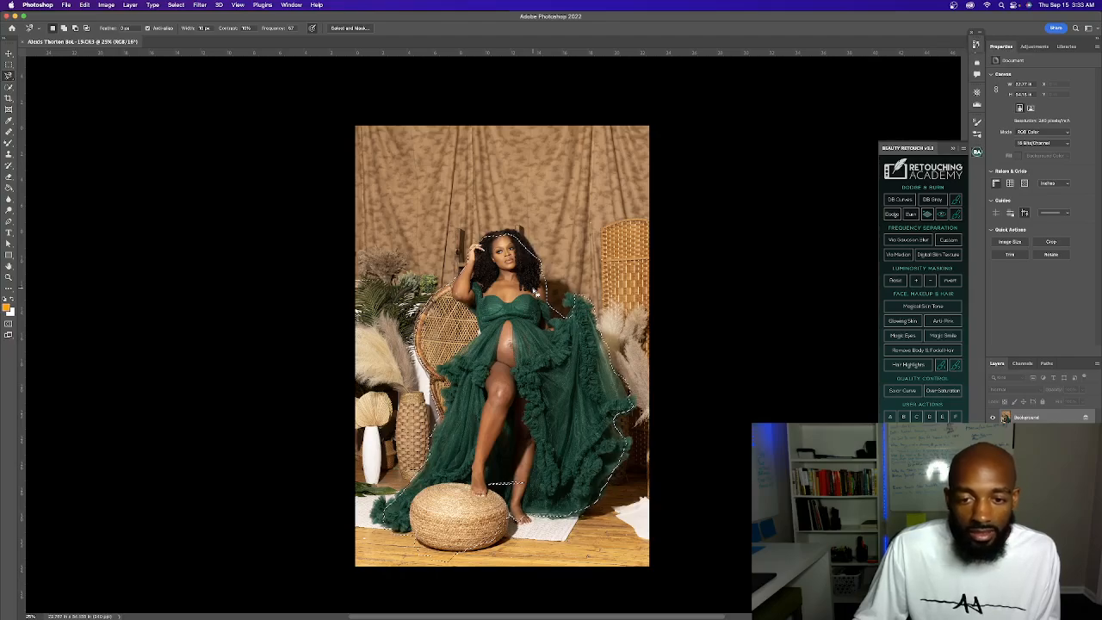
pyautogui.press('super+d')
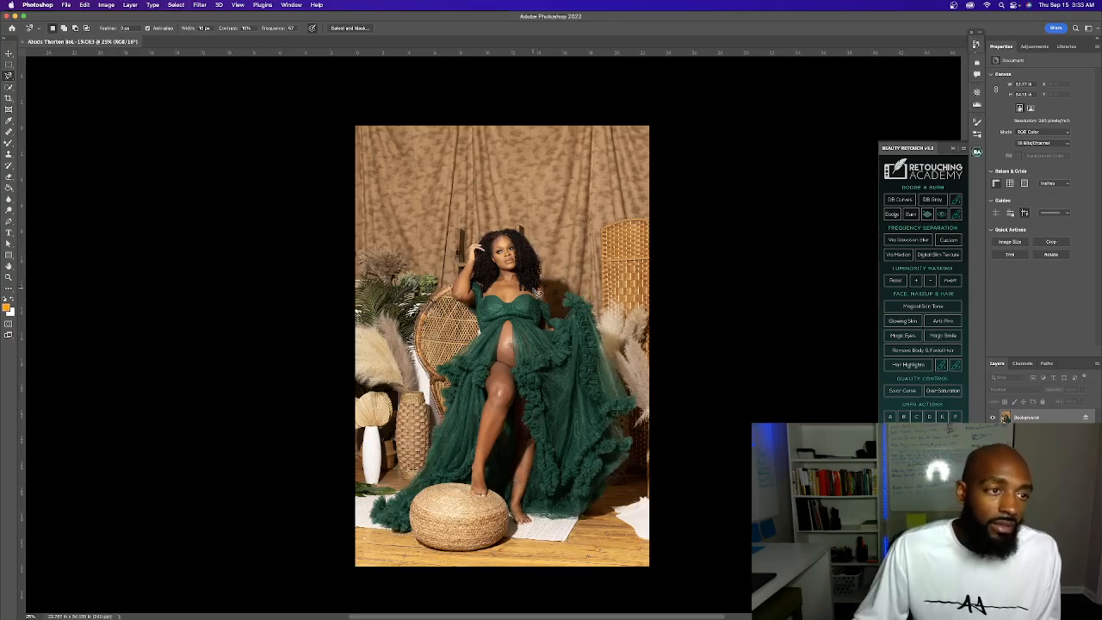
# Try a Magic Wand selection on the photo's tones beside the gown's hem, deselect it, and return to the Hand tool
pyautogui.scroll(-5, 534, 289)
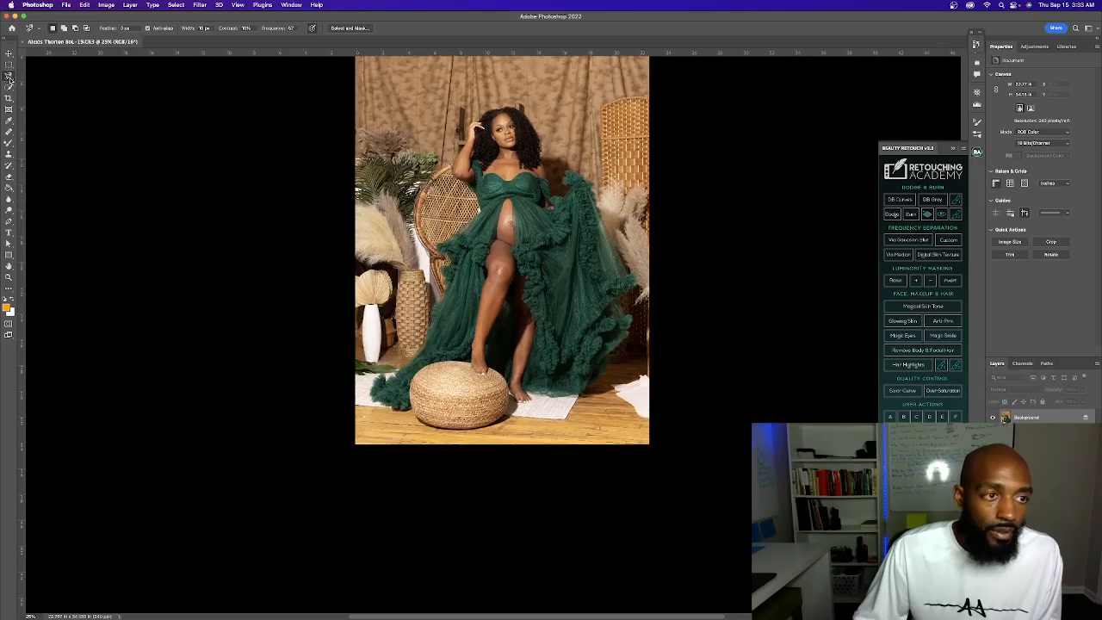
pyautogui.click(10, 76)
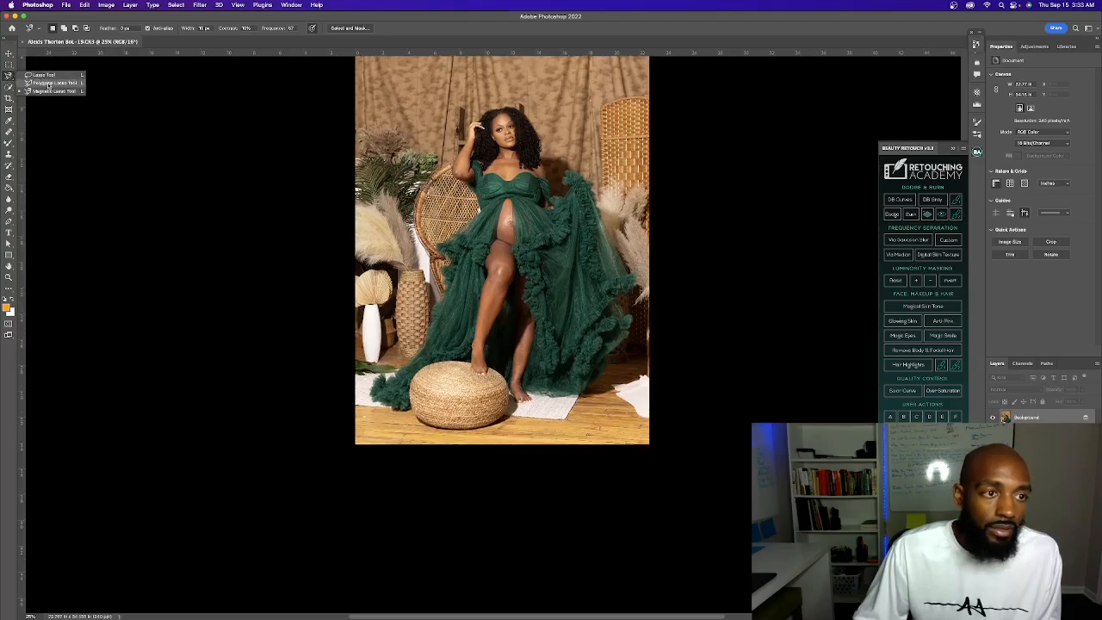
pyautogui.click(48, 84)
pyautogui.click(10, 87)
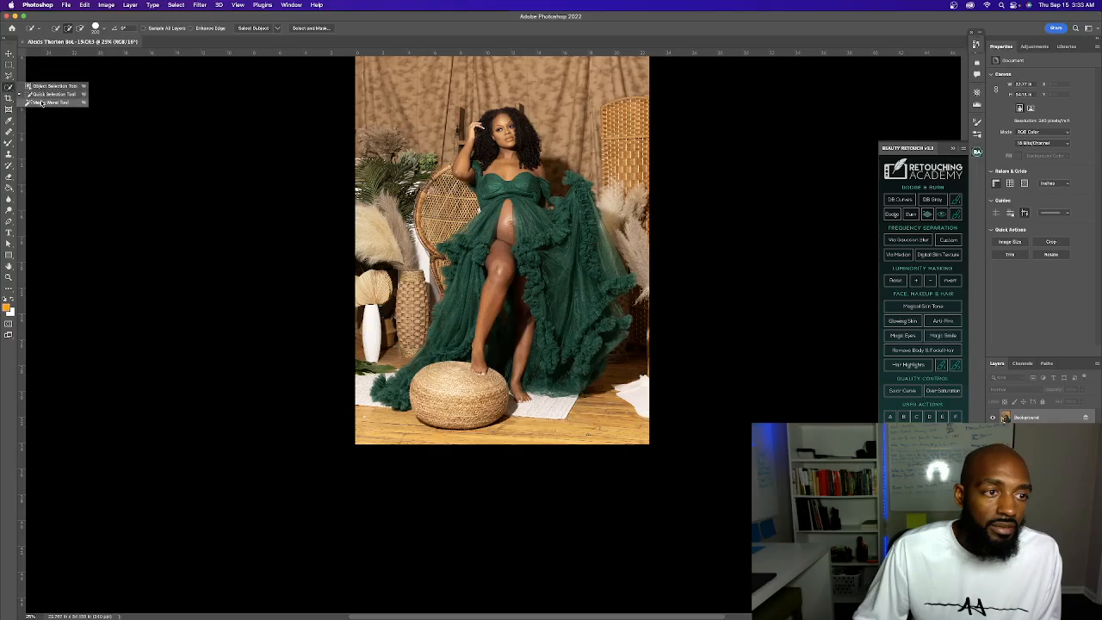
pyautogui.click(43, 102)
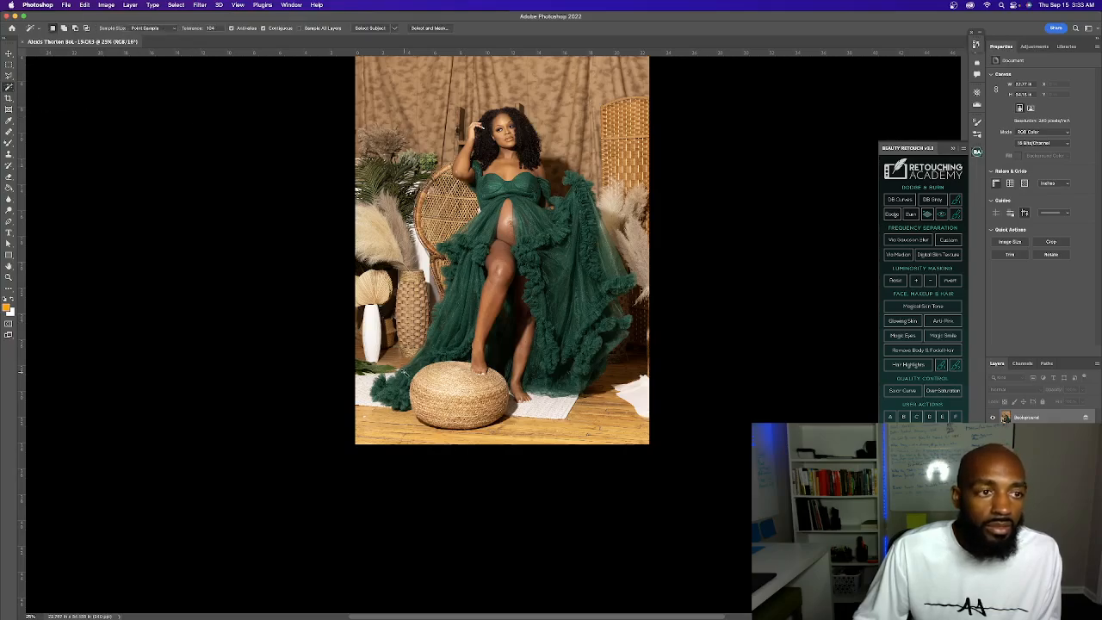
pyautogui.click(403, 368)
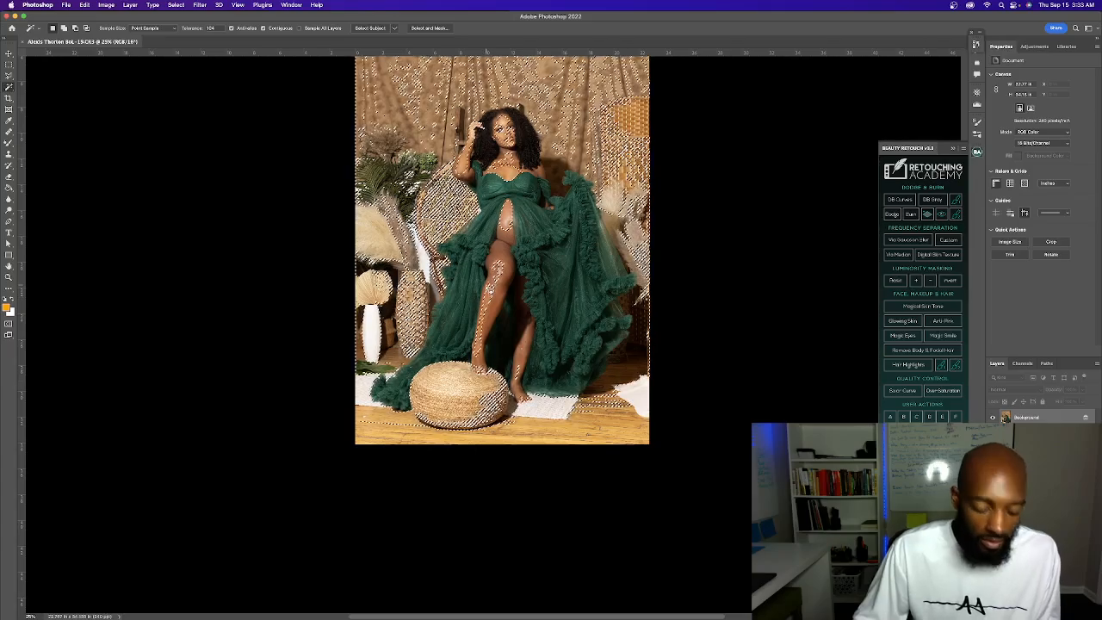
pyautogui.press('super+d')
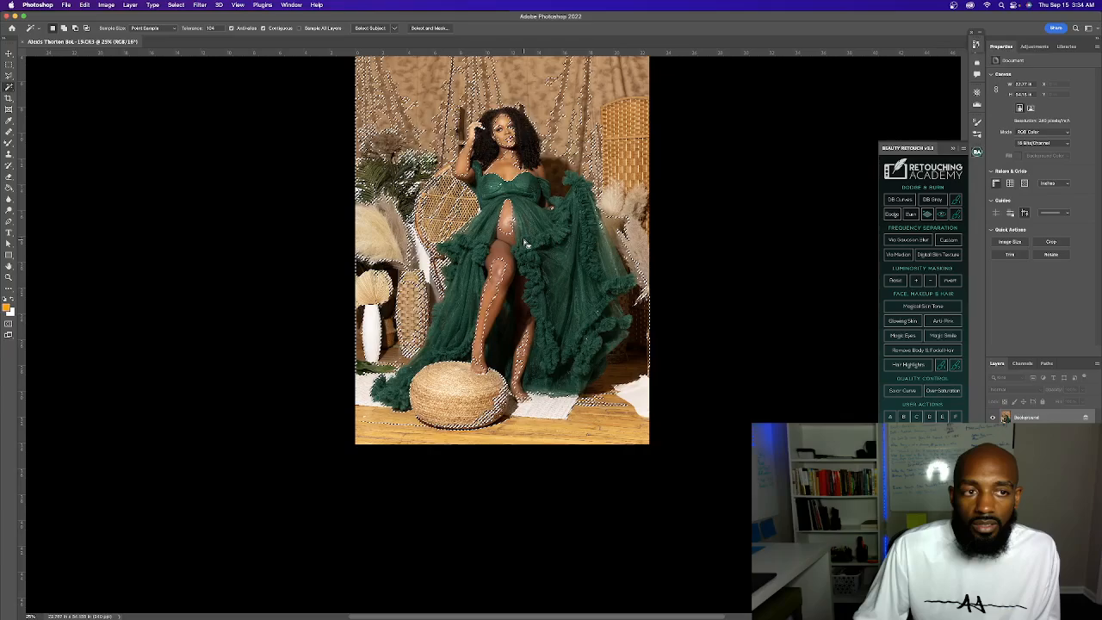
pyautogui.press('h')
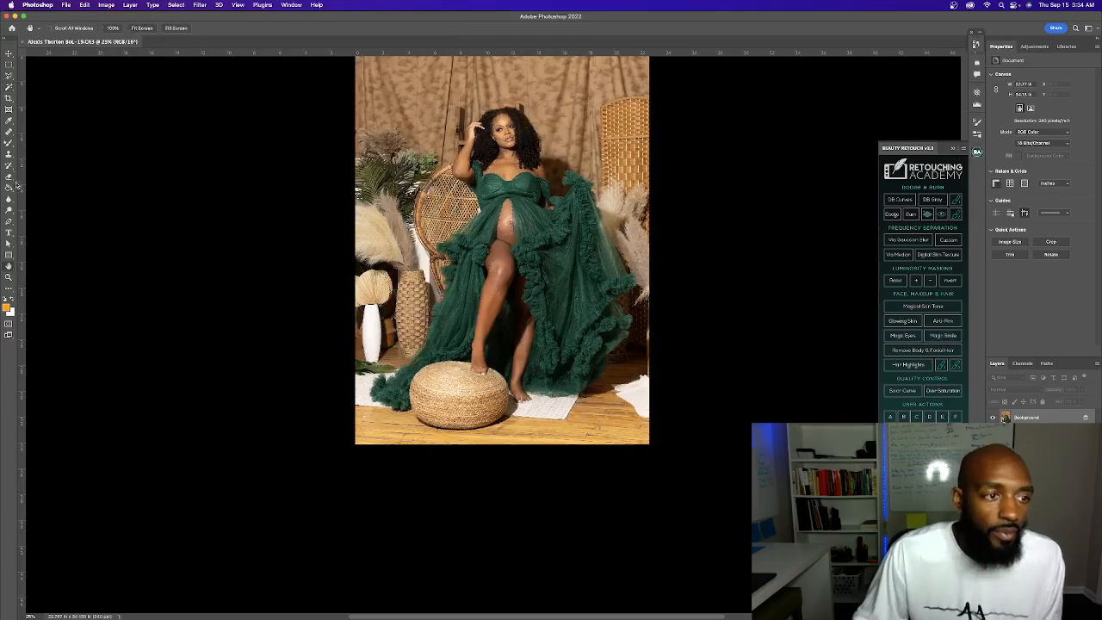
# Read the descriptions of the Rectangular Marquee and Healing Brush tools
pyautogui.scroll(1, 10, 110)
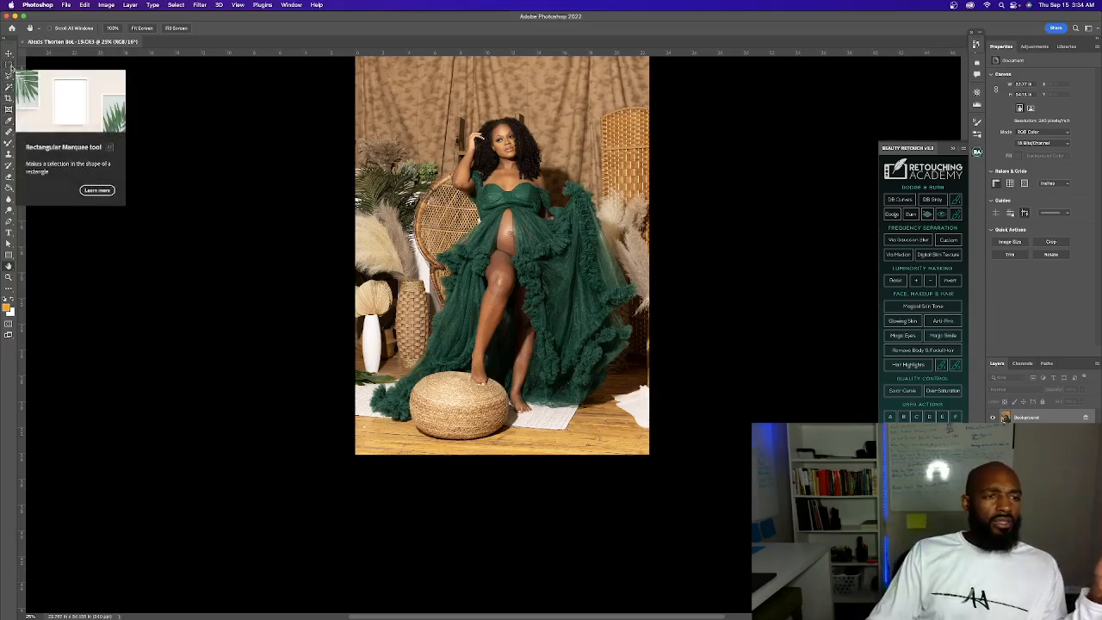
pyautogui.scroll(-1, 9, 90)
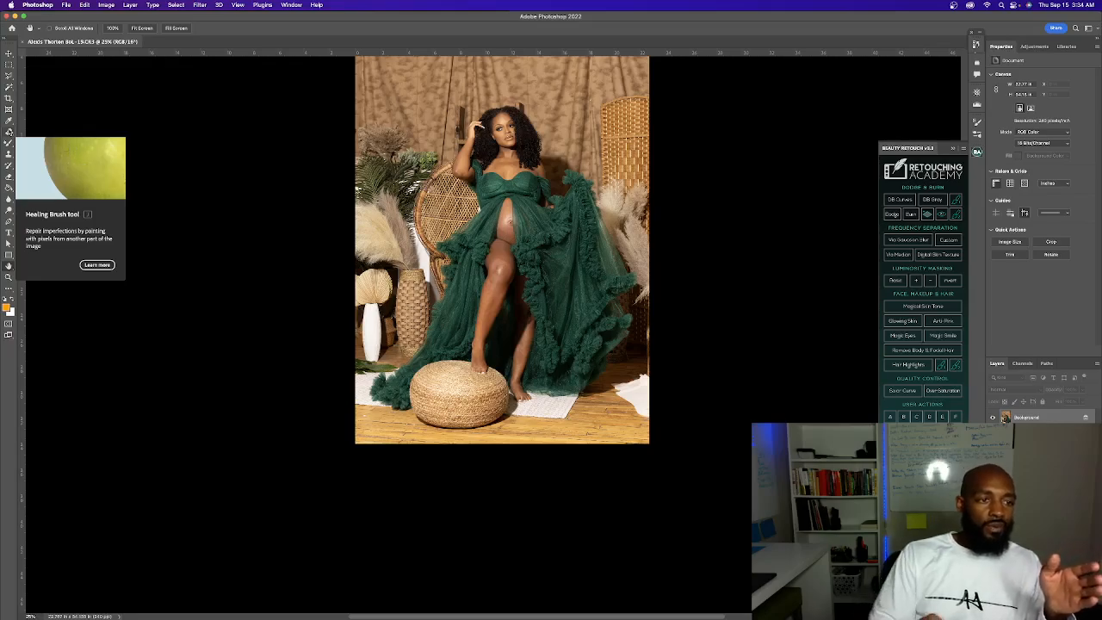
pyautogui.hscroll(2, 11, 132)
pyautogui.scroll(1, 10, 133)
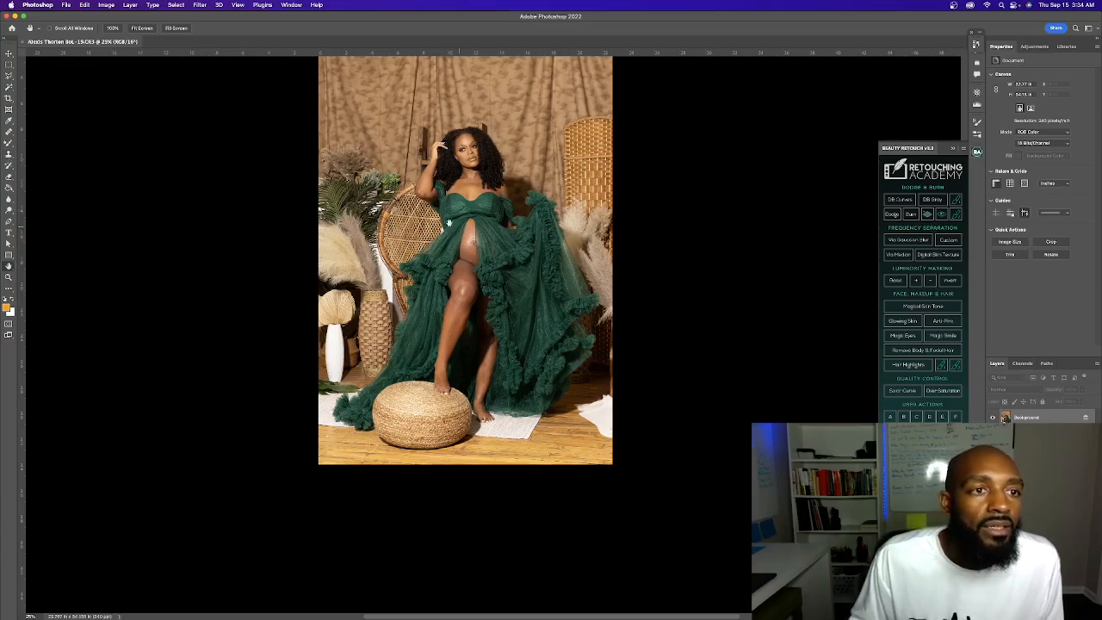
# Open the Liquify filter and set the face's Jawline to -4, Face Width to 36 and Smile to -100
pyautogui.click(191, 6)
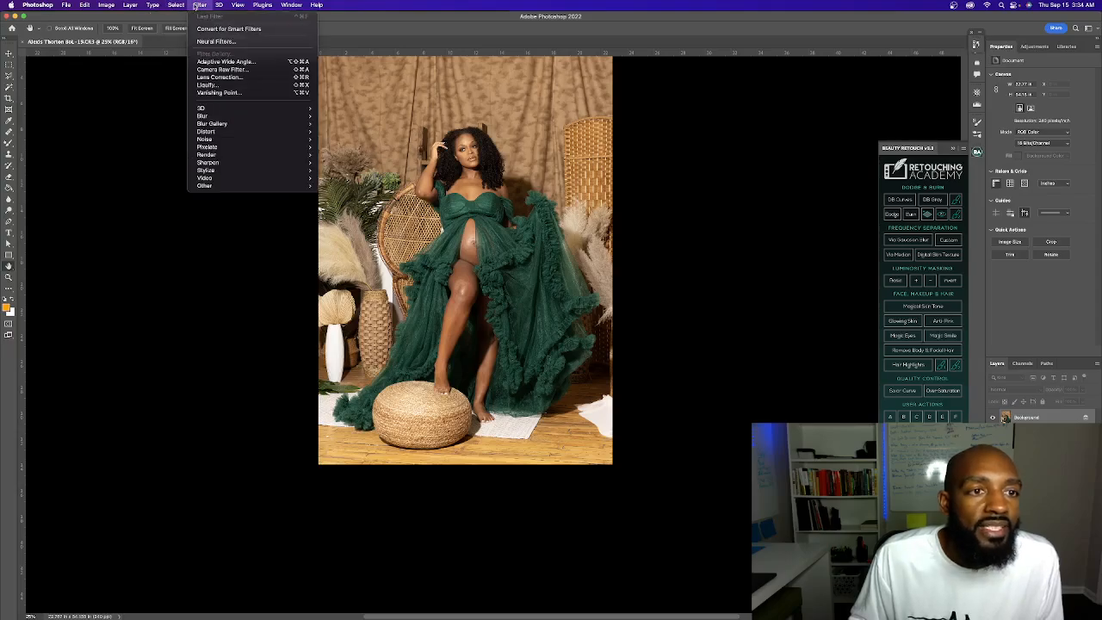
pyautogui.moveTo(237, 6)
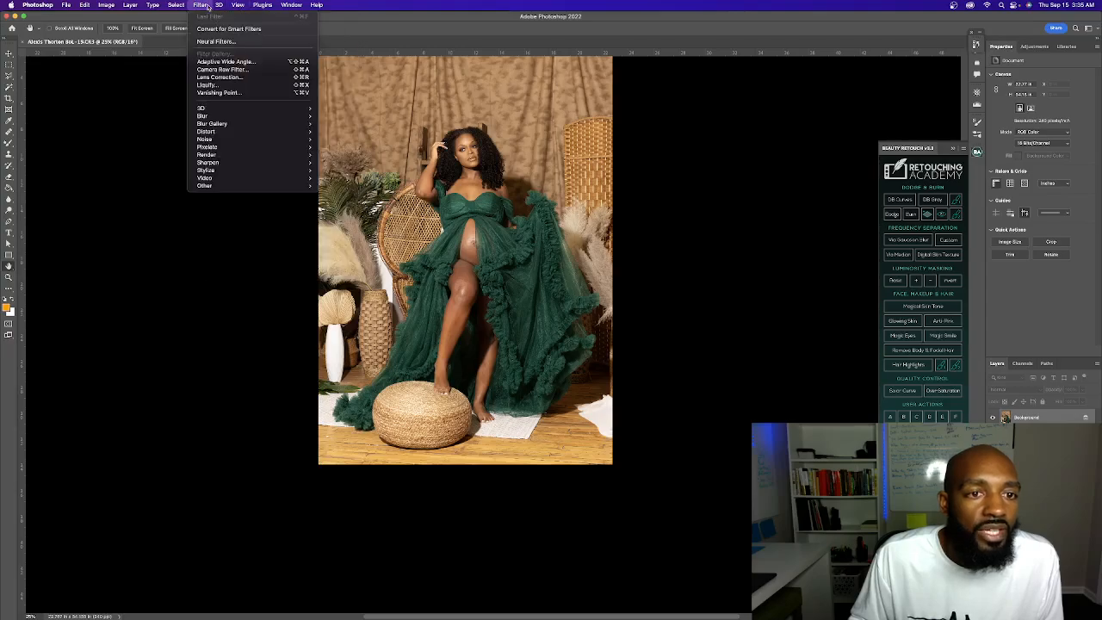
pyautogui.click(214, 84)
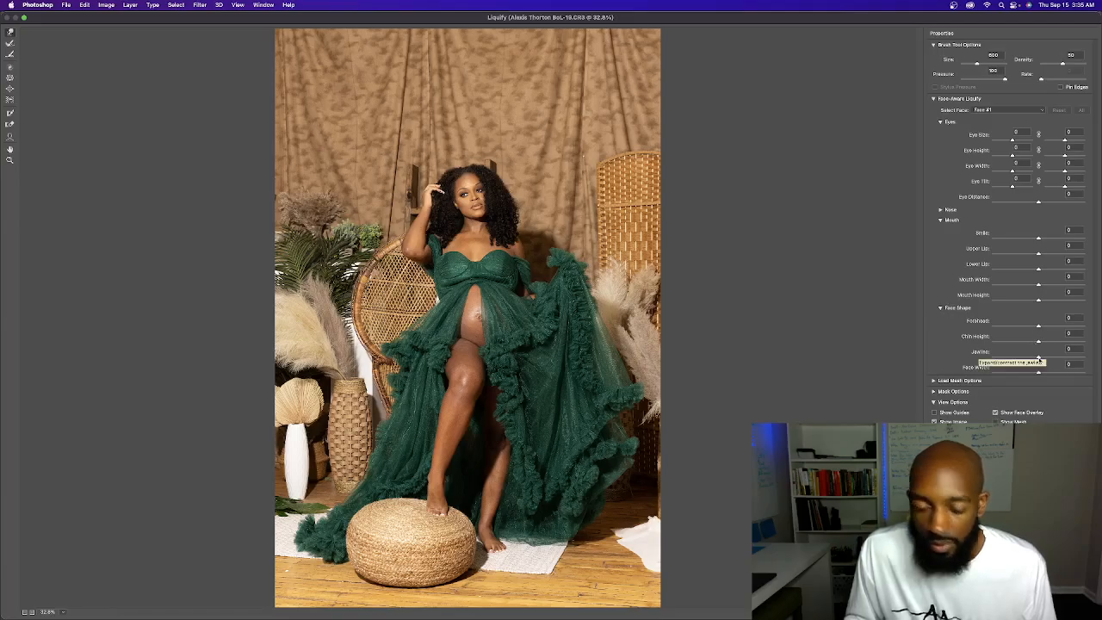
pyautogui.moveTo(1038, 357)
pyautogui.mouseDown()
pyautogui.moveTo(1067, 361)
pyautogui.moveTo(988, 363)
pyautogui.moveTo(1056, 362)
pyautogui.moveTo(1018, 362)
pyautogui.moveTo(1037, 362)
pyautogui.moveTo(1020, 376)
pyautogui.moveTo(1073, 368)
pyautogui.moveTo(1036, 370)
pyautogui.moveTo(1053, 370)
pyautogui.mouseUp()
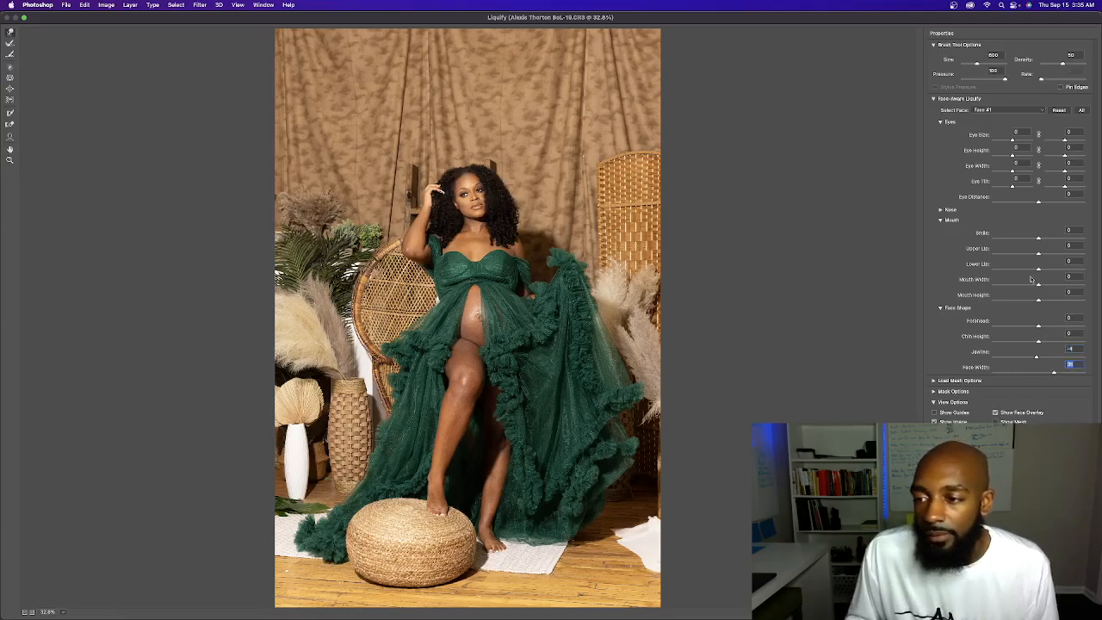
pyautogui.moveTo(1039, 240); pyautogui.dragTo(1099, 252)
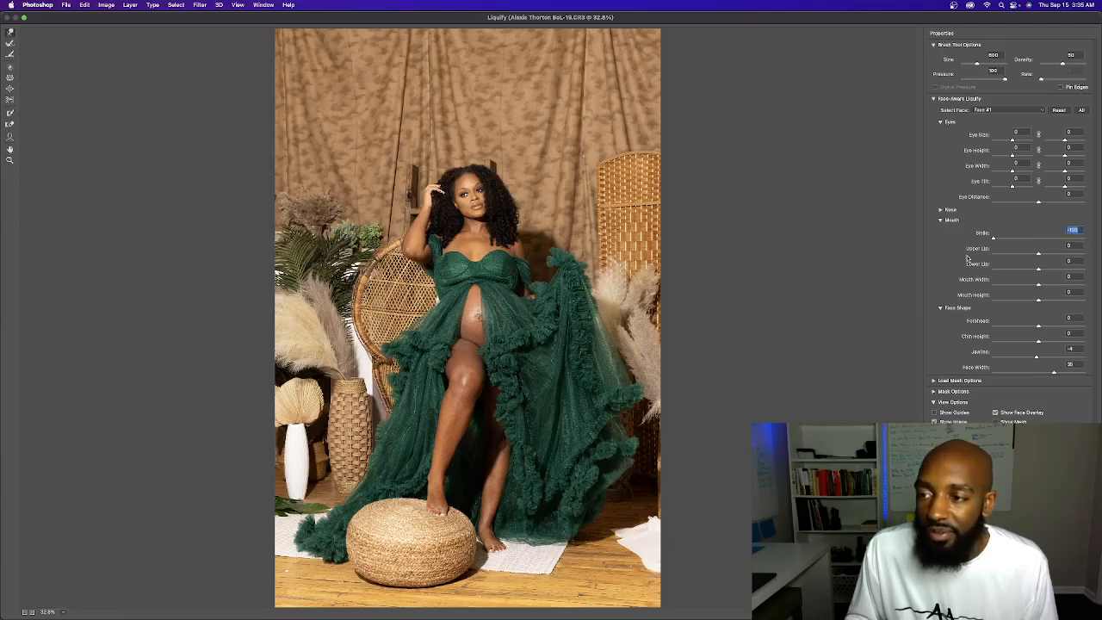
# Try a smaller Eye Size for one of the woman's eyes, and undo it
pyautogui.moveTo(1012, 142)
pyautogui.mouseDown()
pyautogui.moveTo(1028, 143)
pyautogui.moveTo(986, 144)
pyautogui.moveTo(997, 144)
pyautogui.mouseUp()
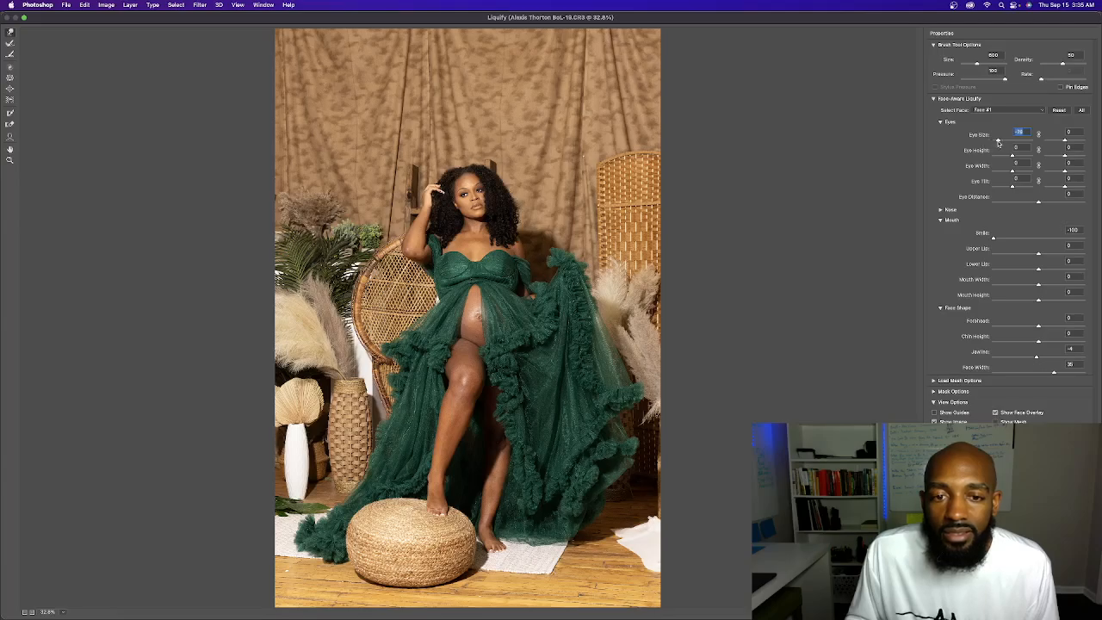
pyautogui.press('super+z')
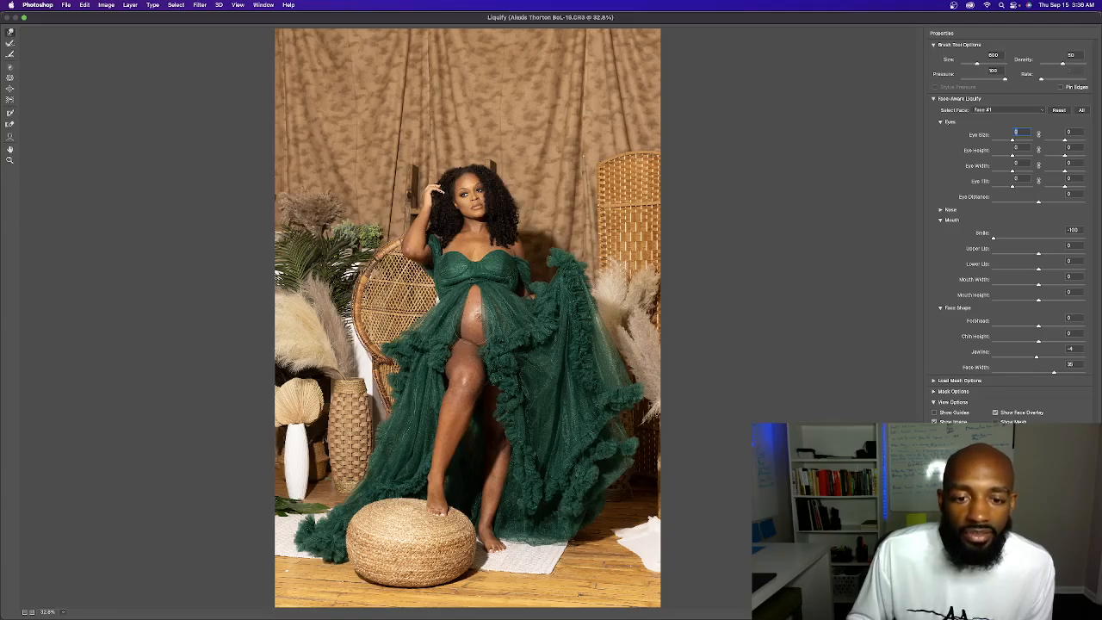
# Try shrinking the belly in the photo with Liquify's Pucker tool, using an adjusted brush size
pyautogui.click(473, 372)
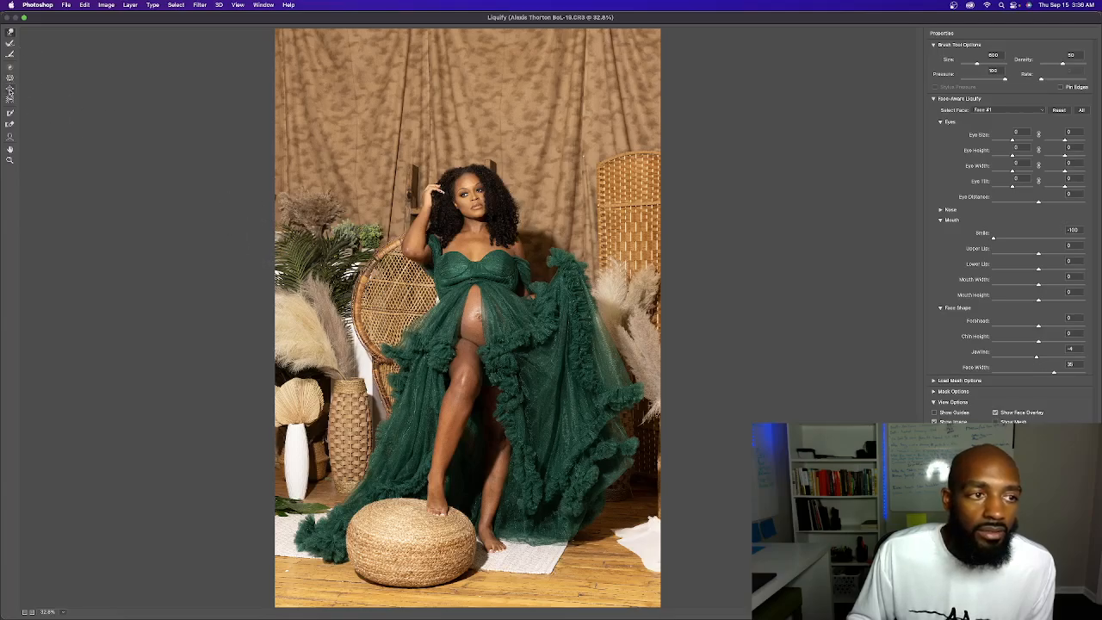
pyautogui.click(10, 78)
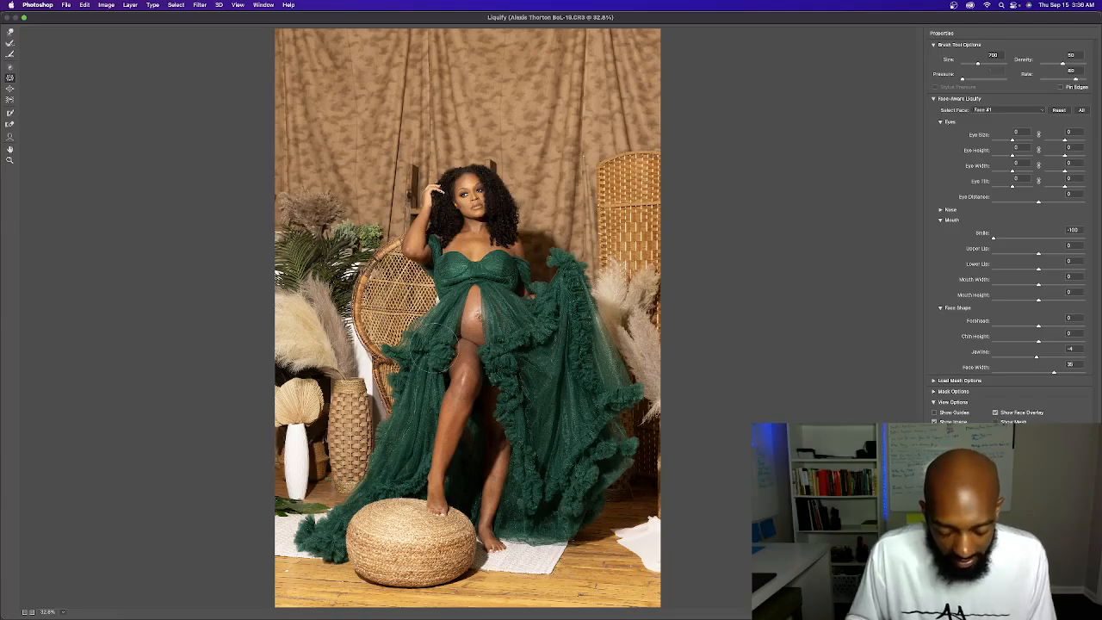
pyautogui.press('[')
pyautogui.press('[')
pyautogui.press('[')
pyautogui.press(']')
pyautogui.press(']')
pyautogui.press(']')
pyautogui.press(']')
pyautogui.press(']')
pyautogui.press(']')
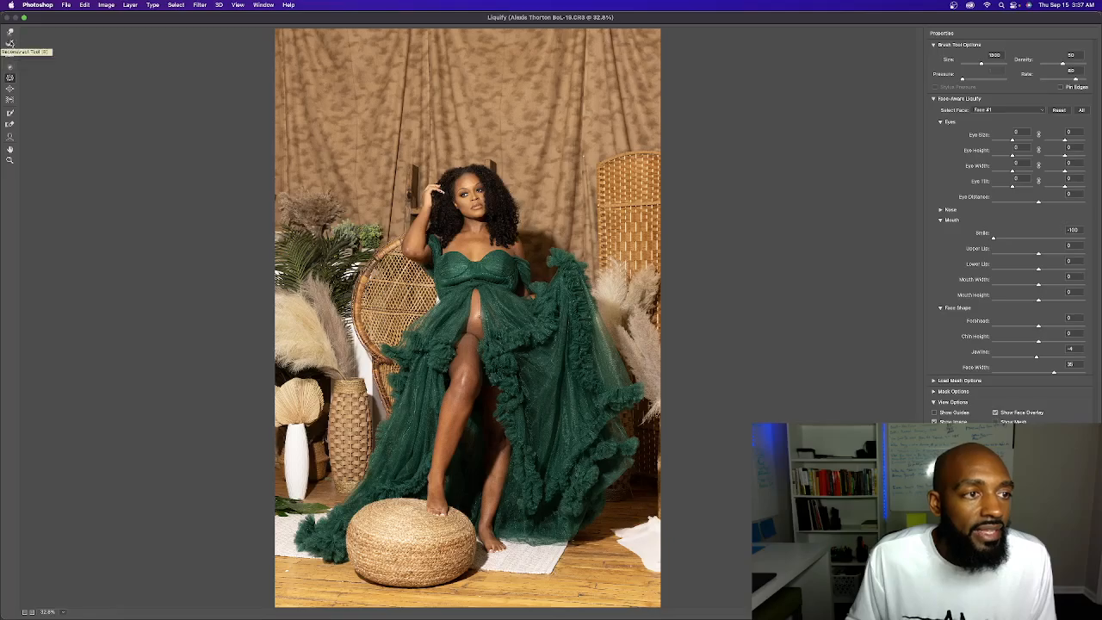
# Try Liquify's Bloat tool on the belly with an enlarged brush, and leave the filter without applying the changes
pyautogui.click(10, 89)
pyautogui.press(']')
pyautogui.press(']')
pyautogui.press(']')
pyautogui.press(']')
pyautogui.press(']')
pyautogui.press(']')
pyautogui.press(']')
pyautogui.press(']')
pyautogui.press(']')
pyautogui.press(']')
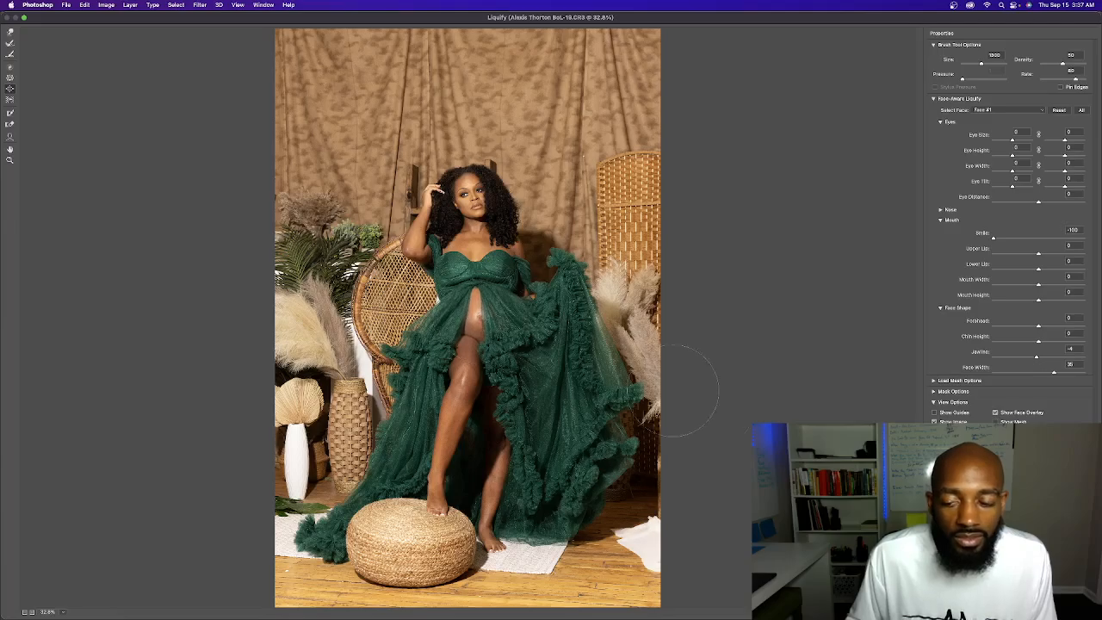
pyautogui.click(1036, 610)
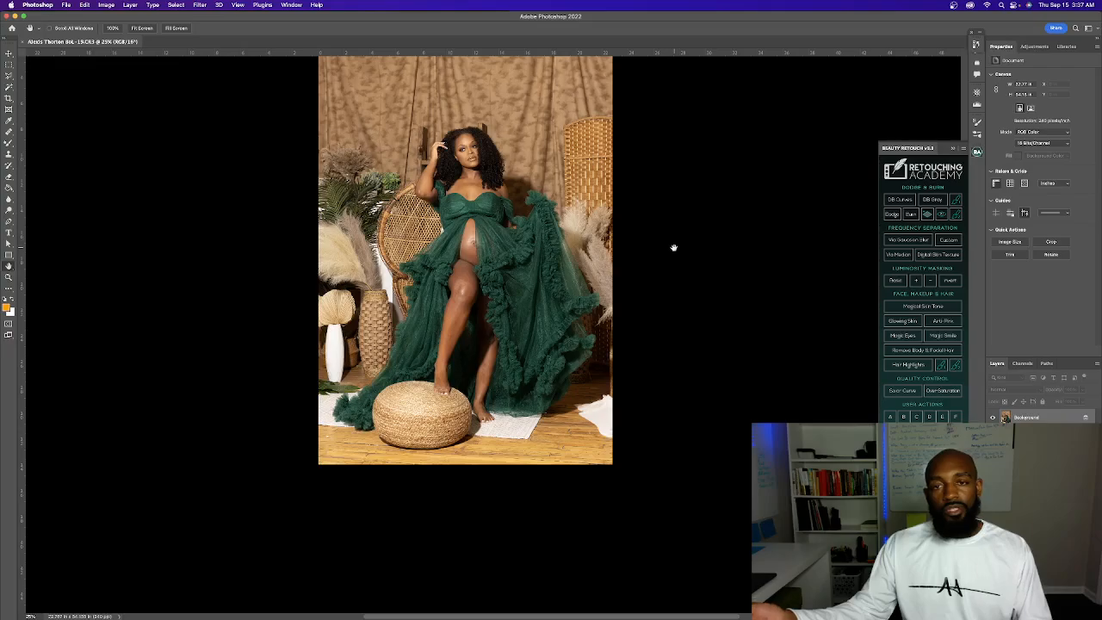
# Open the Camera Raw Filter for the photo and look through its Curve and Geometry settings
pyautogui.hscroll(-3, 674, 248)
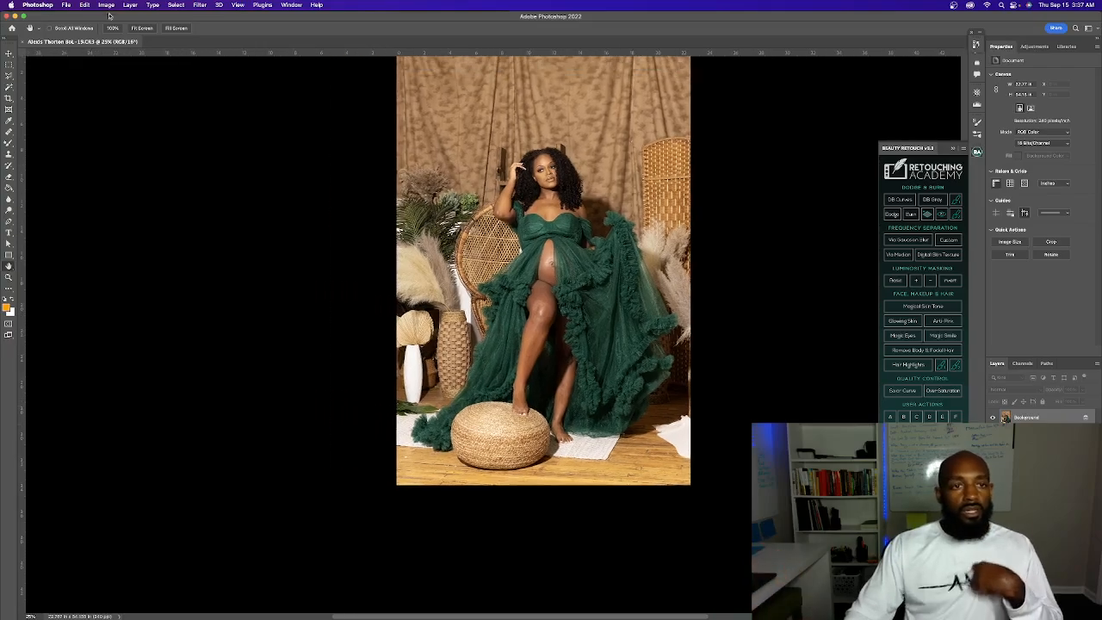
pyautogui.click(219, 5)
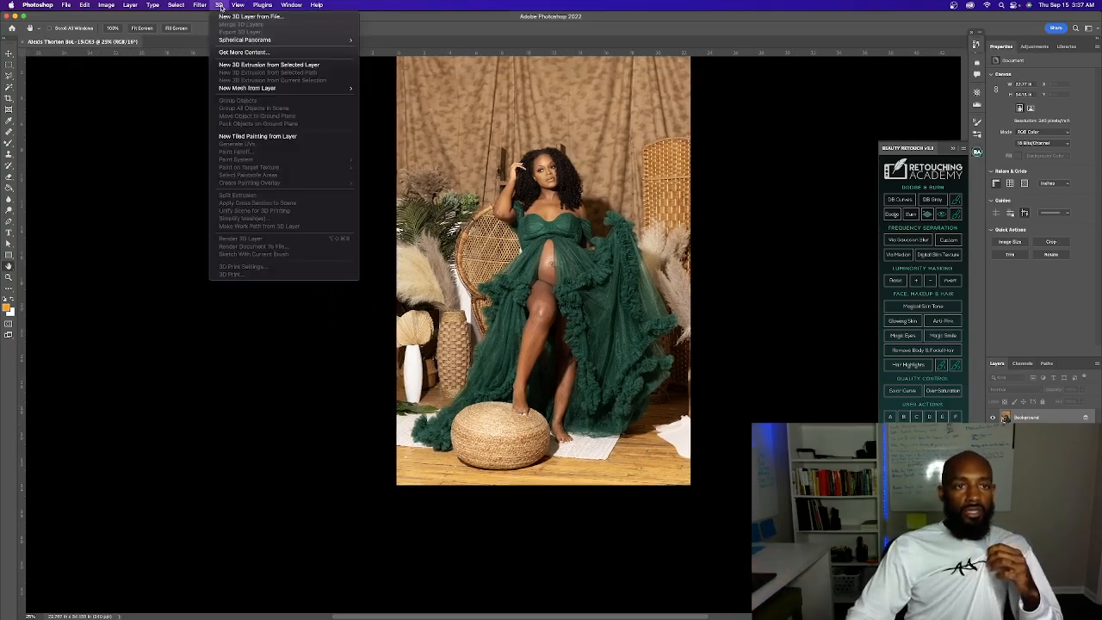
pyautogui.moveTo(203, 9)
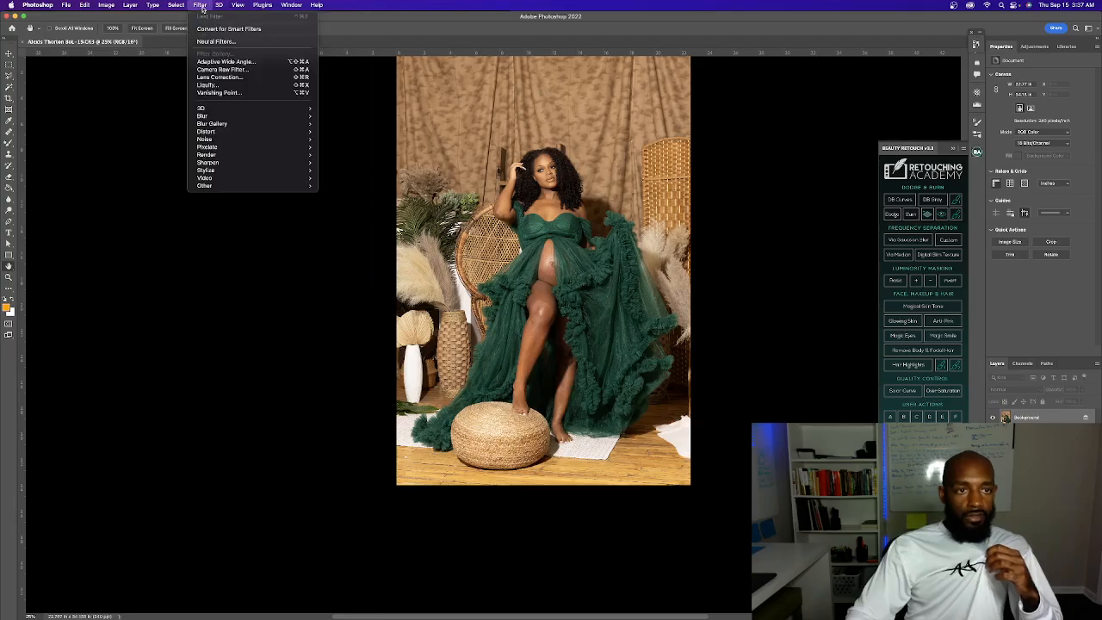
pyautogui.click(239, 71)
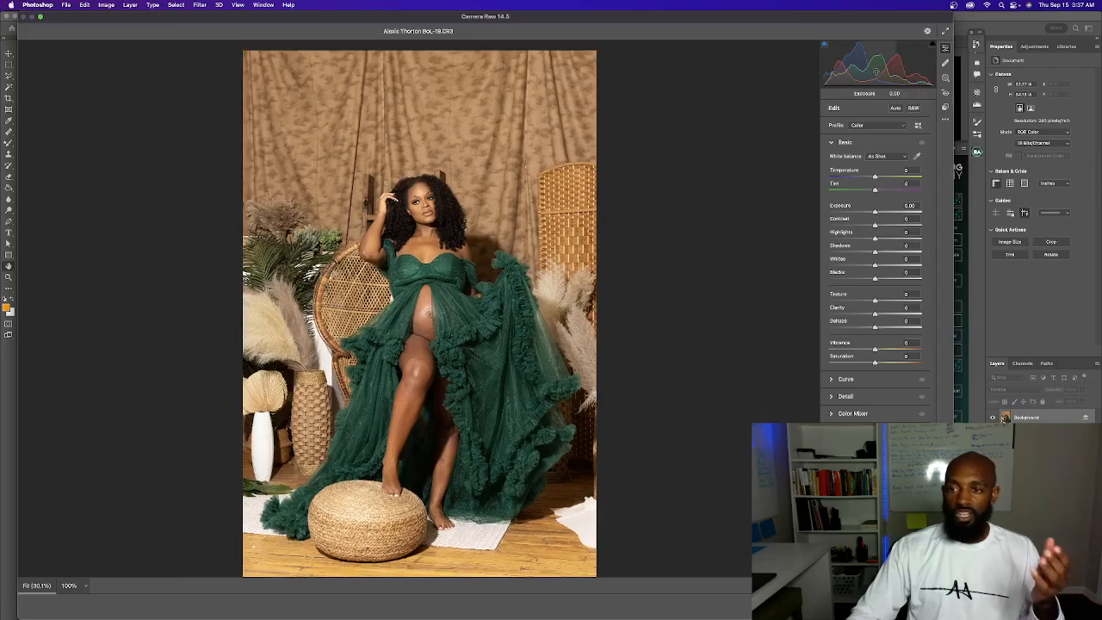
pyautogui.click(840, 383)
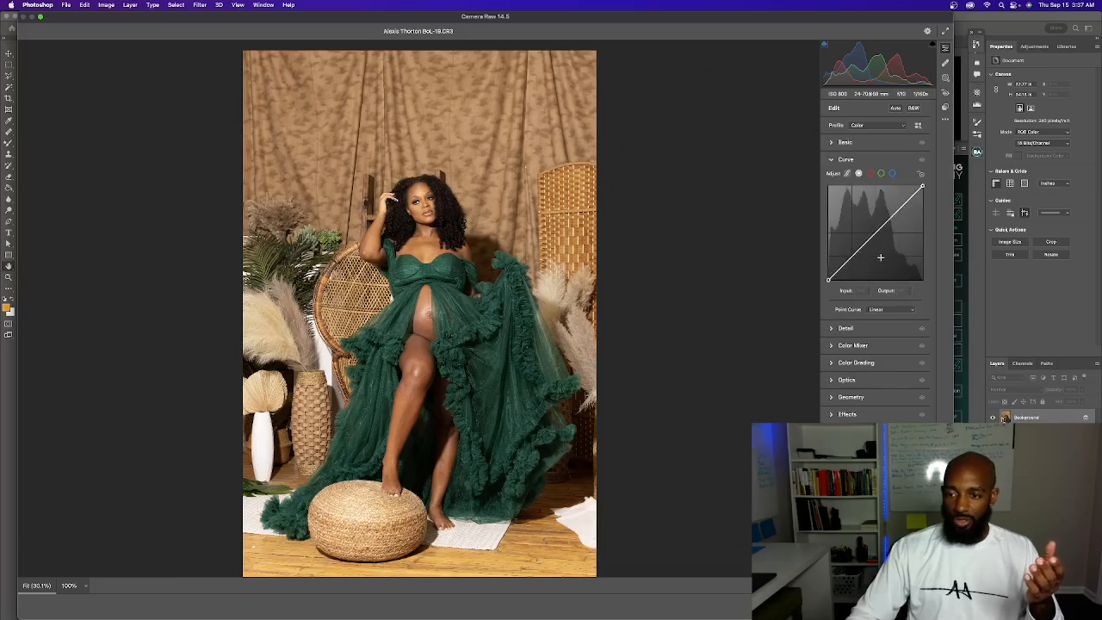
pyautogui.click(832, 398)
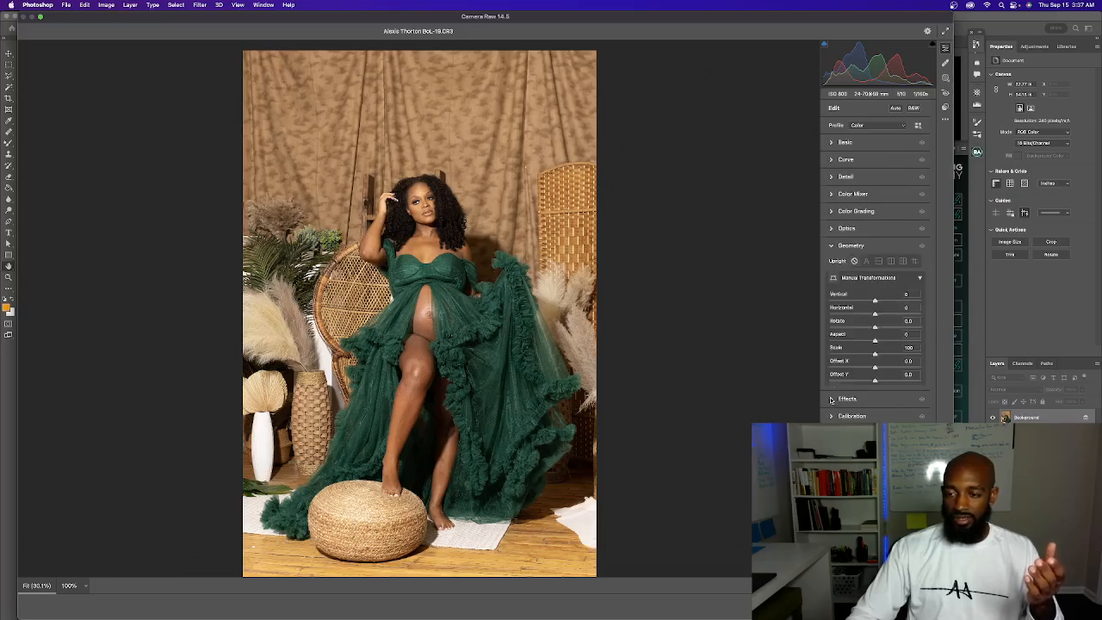
# Try the Level Upright correction on the photo, discard the Camera Raw changes, and fit the photo on screen
pyautogui.click(878, 261)
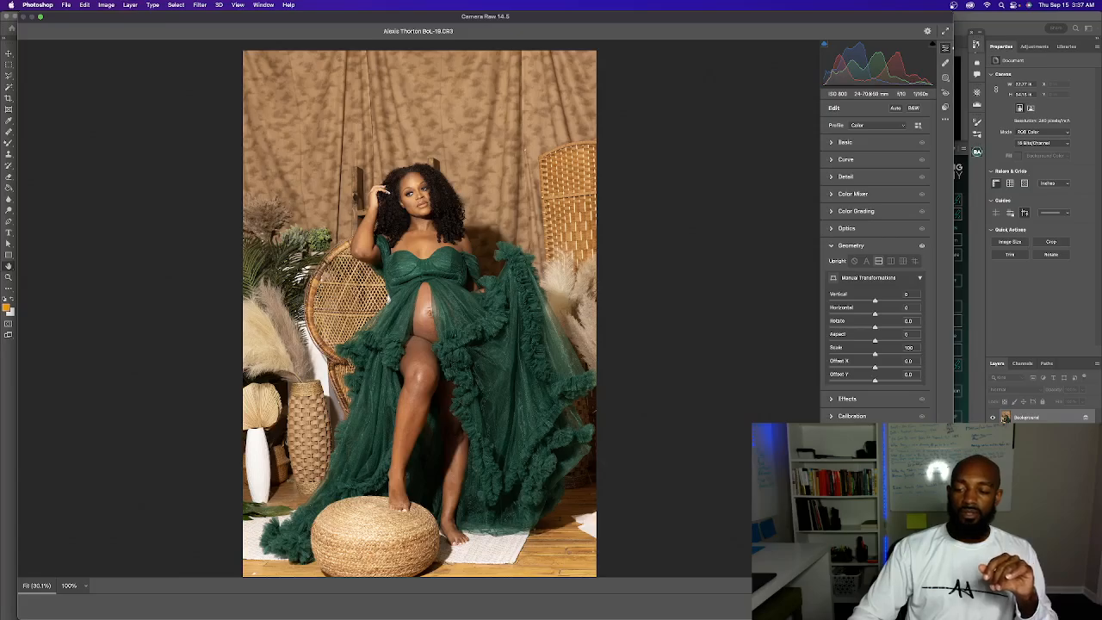
pyautogui.press('Escape')
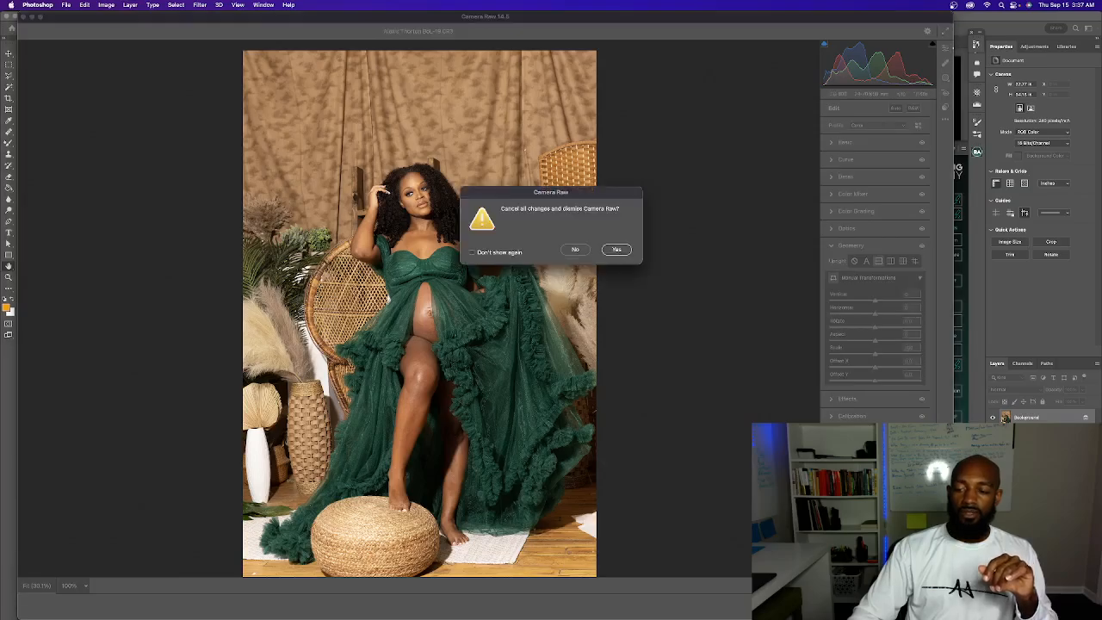
pyautogui.click(573, 248)
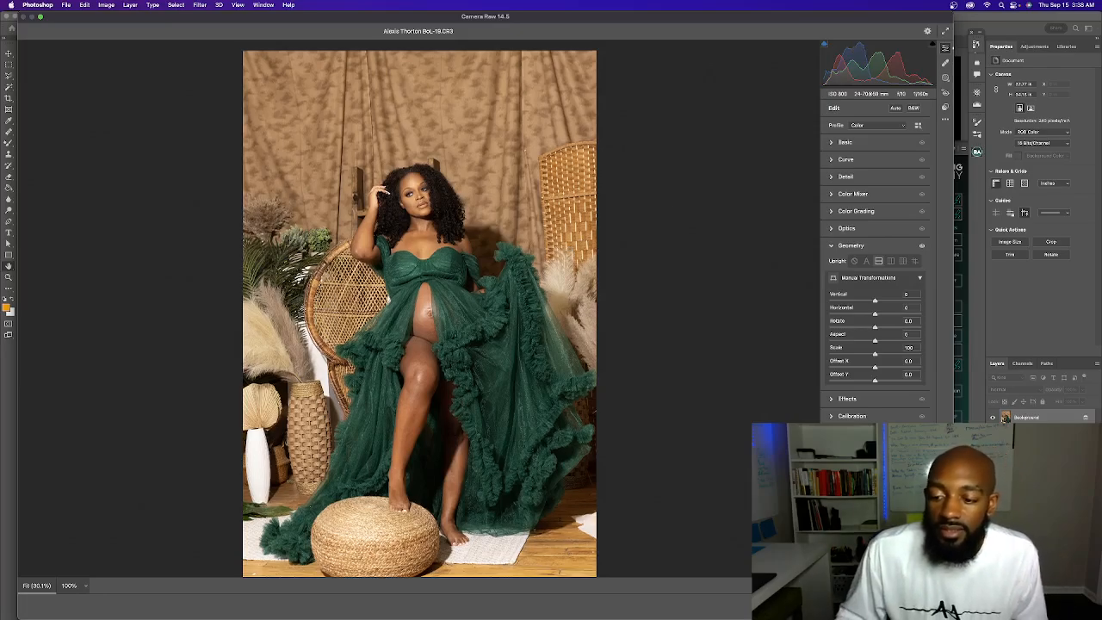
pyautogui.press('Escape')
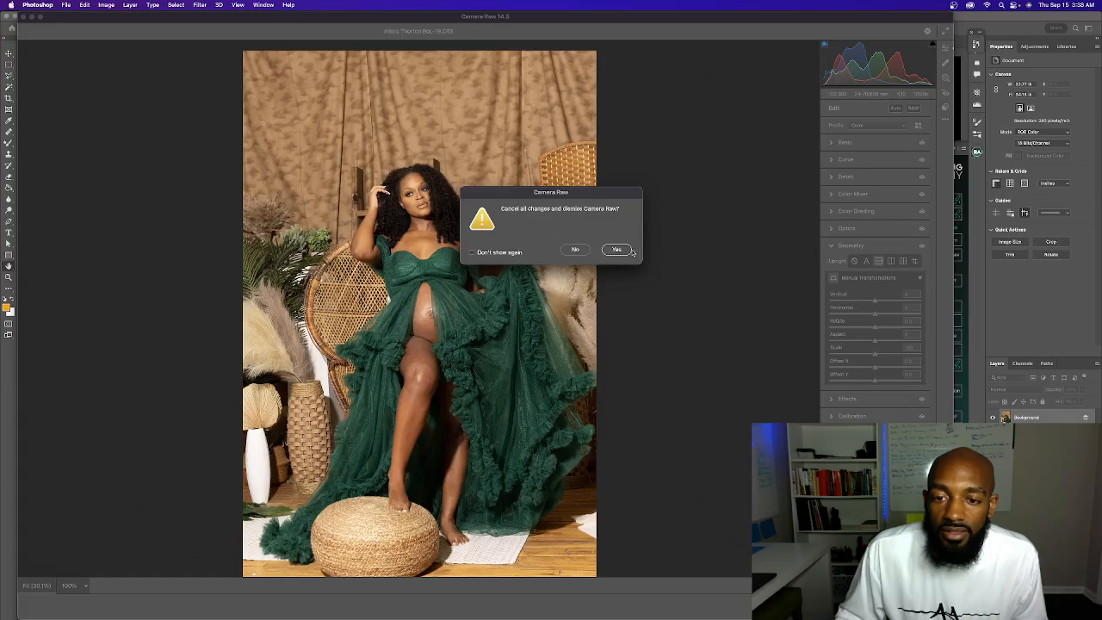
pyautogui.click(604, 250)
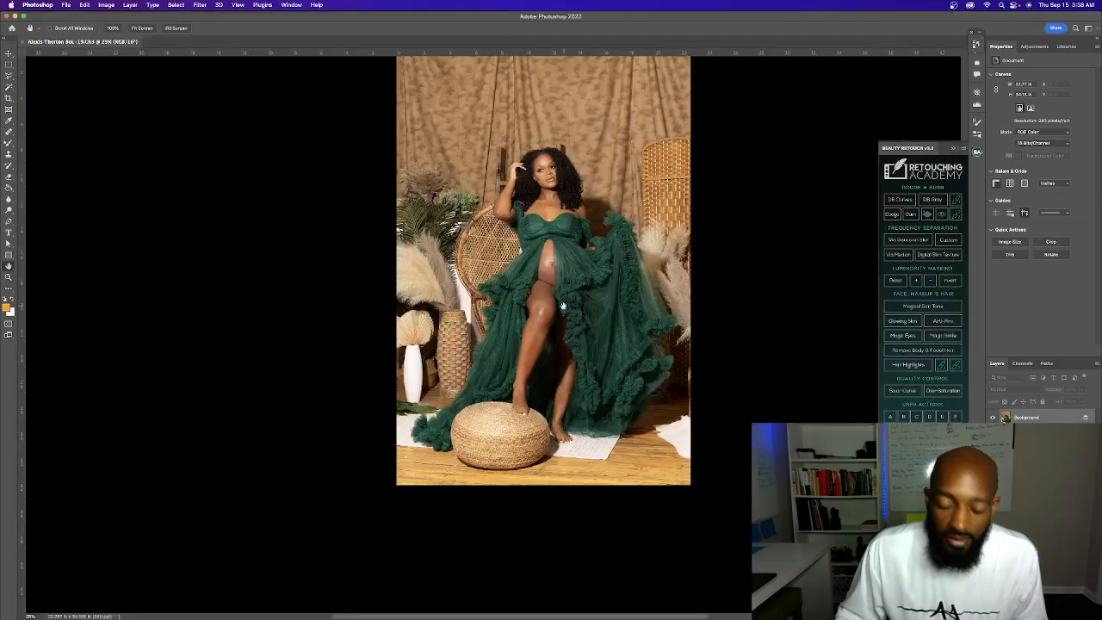
pyautogui.press('super+0')
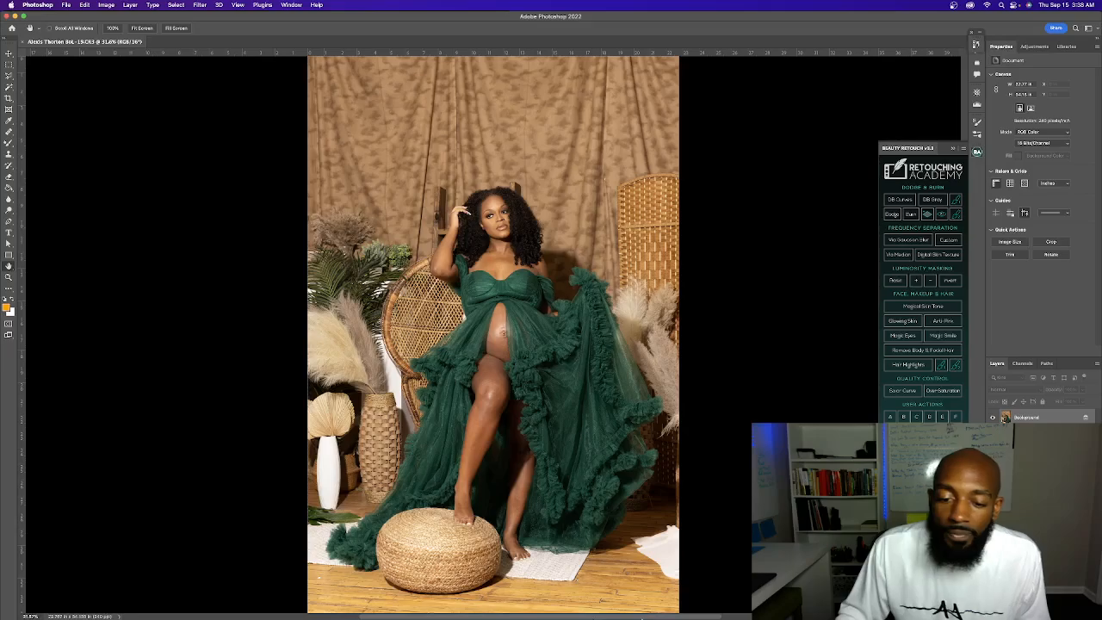
# Switch to Photo Mechanic Plus by launching it
pyautogui.moveTo(646, 607)
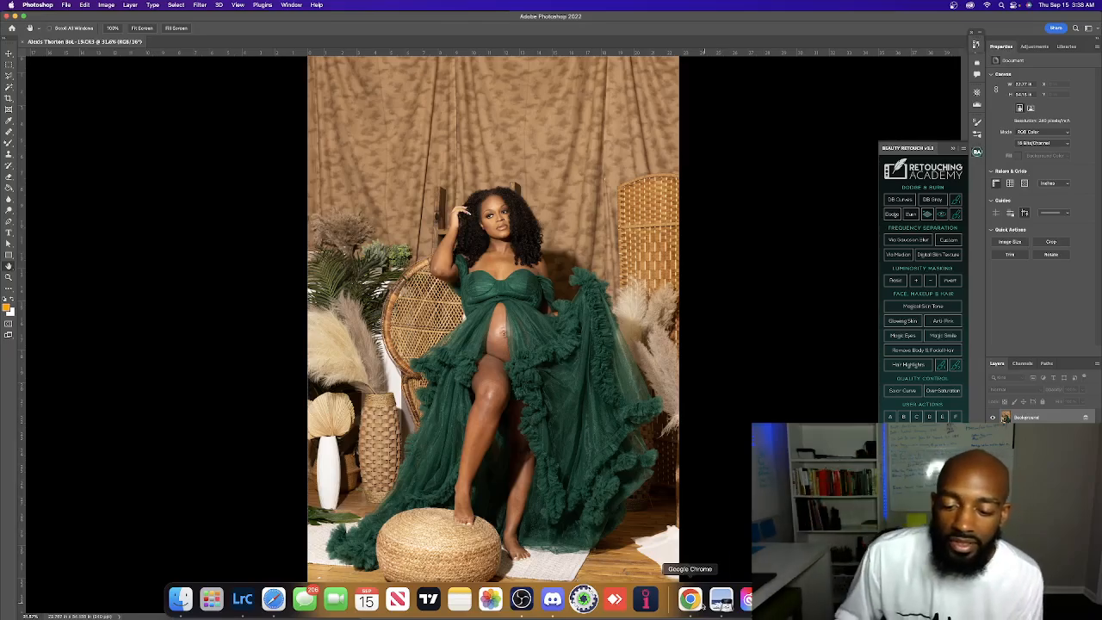
pyautogui.click(553, 600)
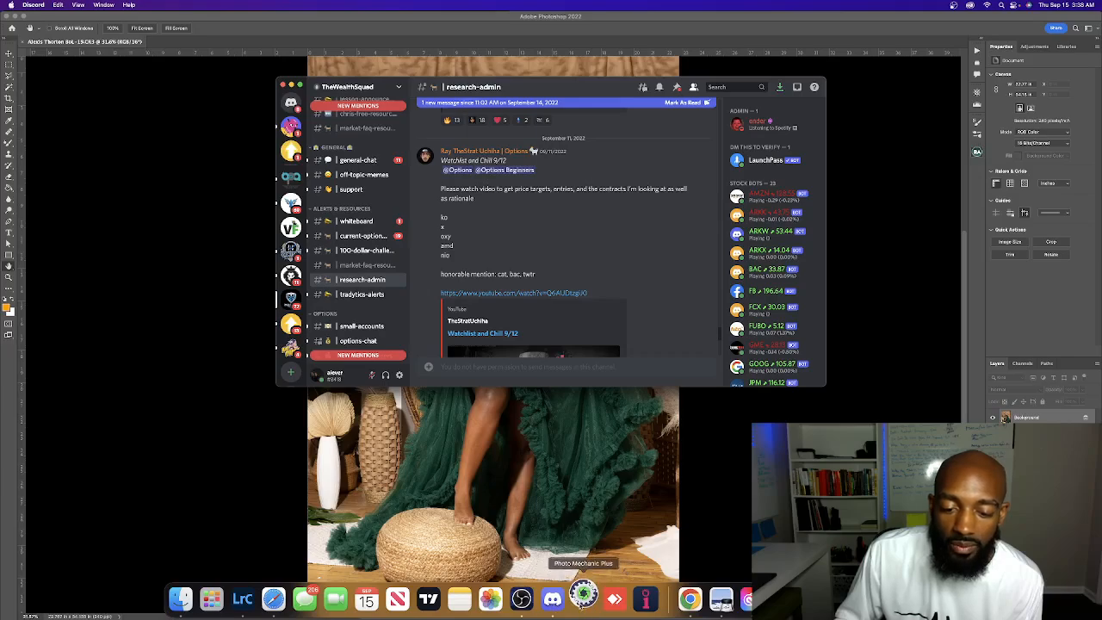
pyautogui.click(583, 598)
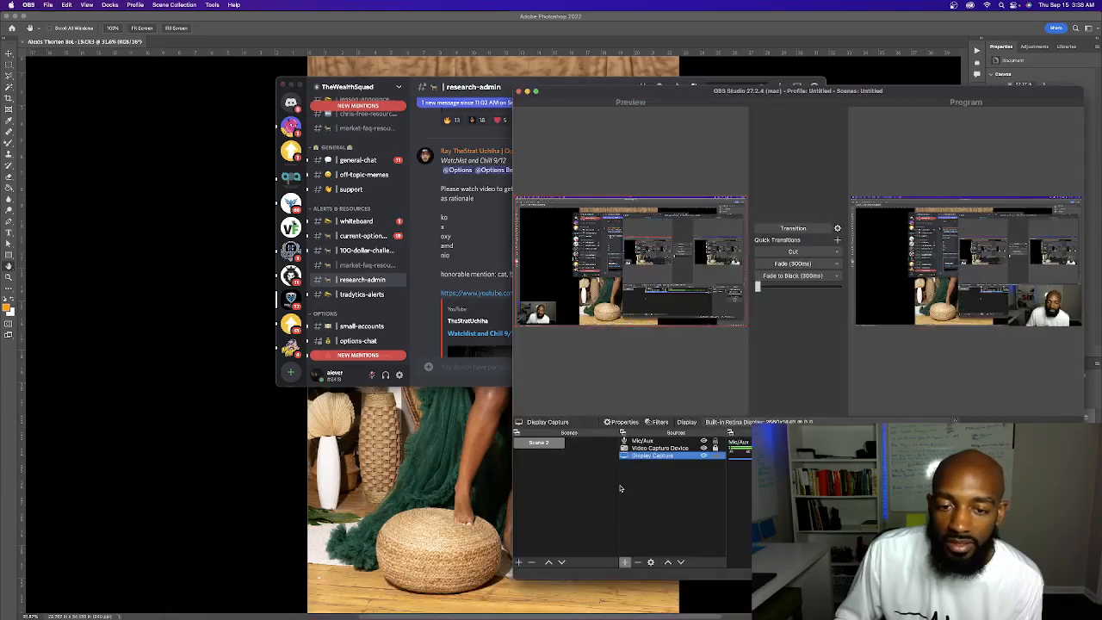
# Minimize the Discord and OBS windows and continue with the Photo Mechanic Plus trial
pyautogui.click(288, 84)
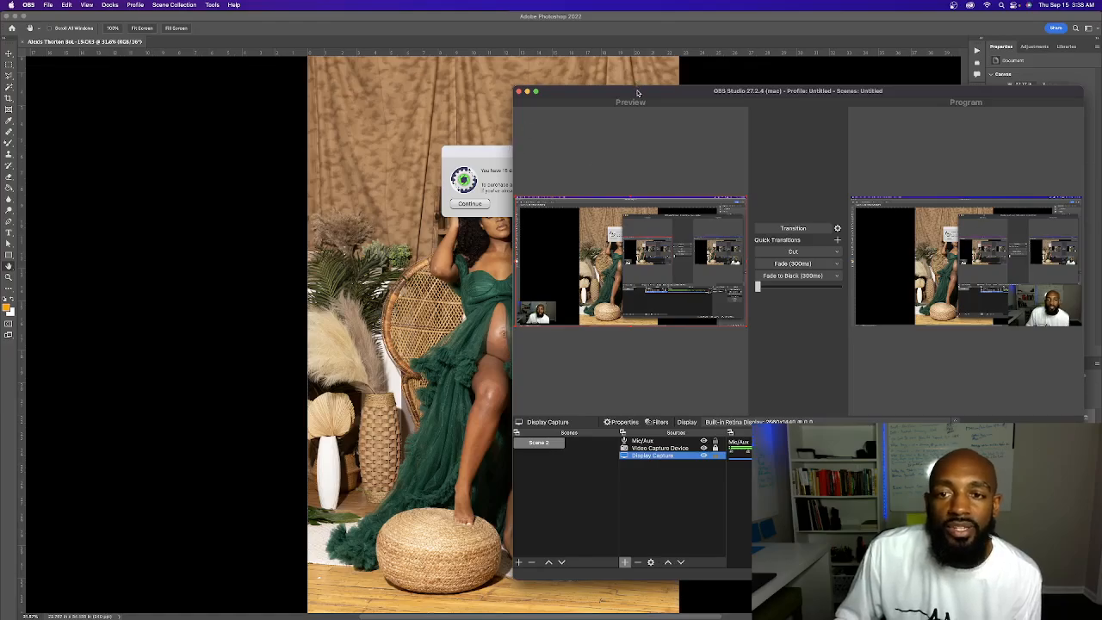
pyautogui.moveTo(636, 91); pyautogui.dragTo(552, 85)
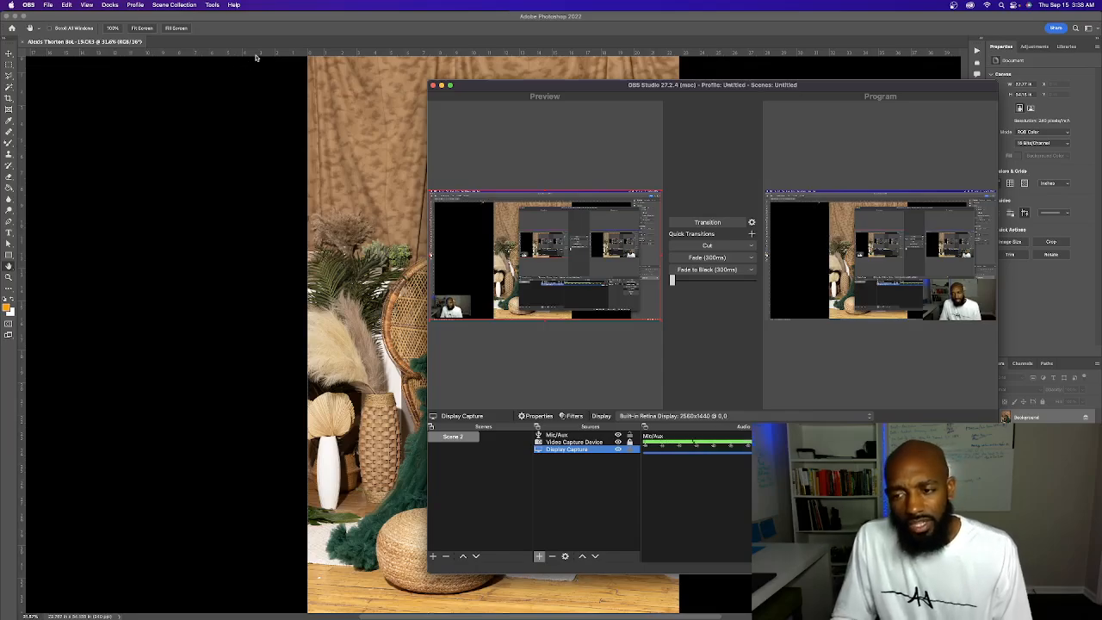
pyautogui.click(440, 85)
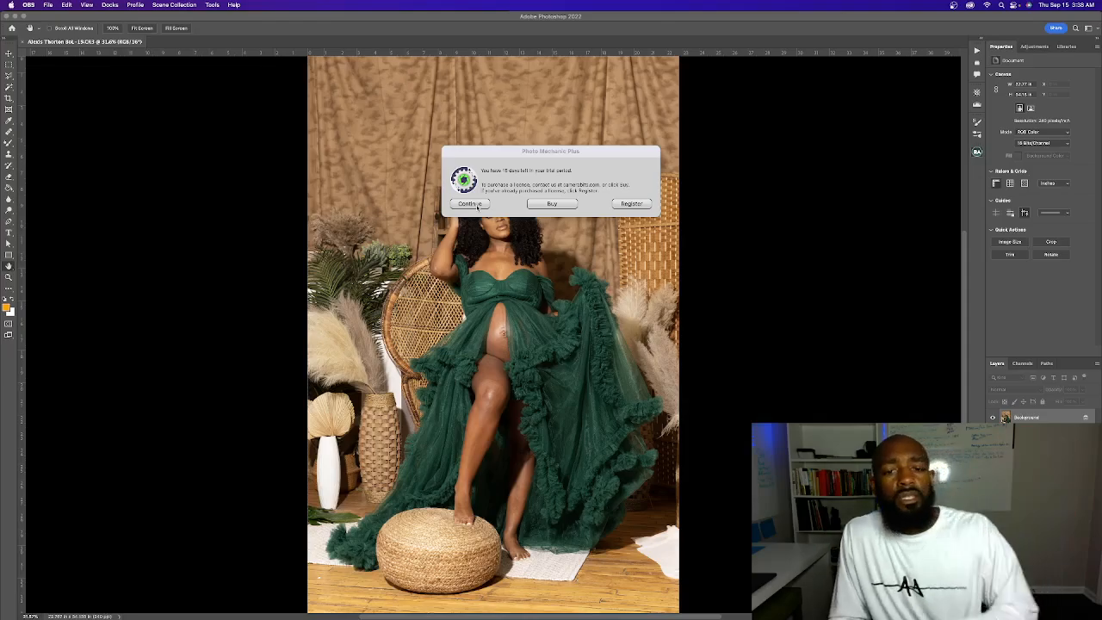
pyautogui.click(470, 204)
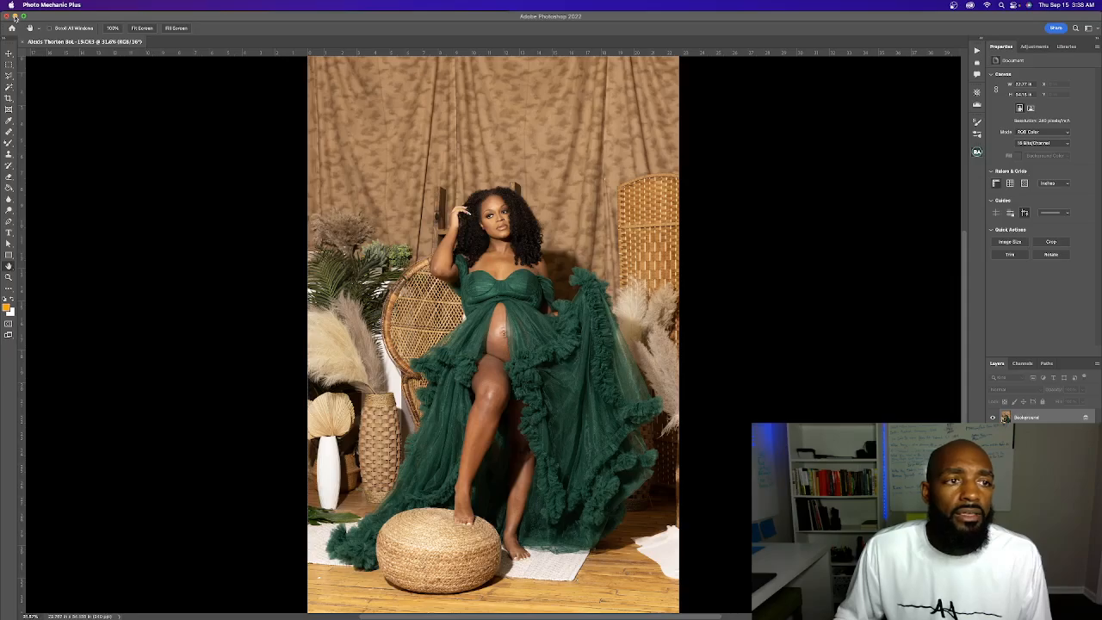
# Dismiss the Tip of the Day in Photo Mechanic Plus and minimize its empty contact sheet window
pyautogui.click(15, 16)
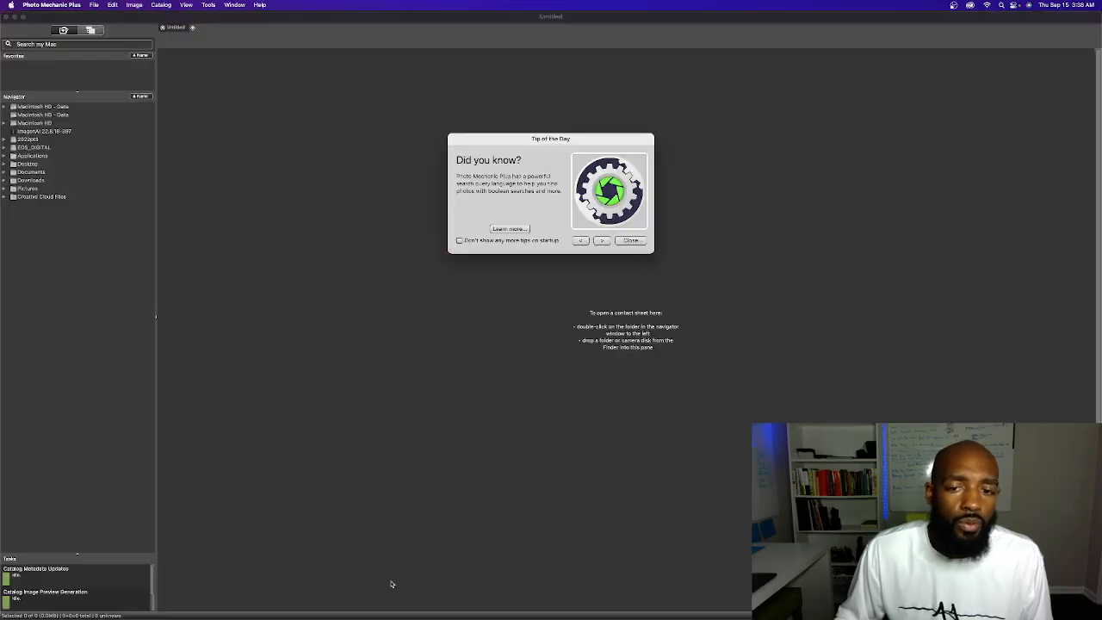
pyautogui.moveTo(407, 616)
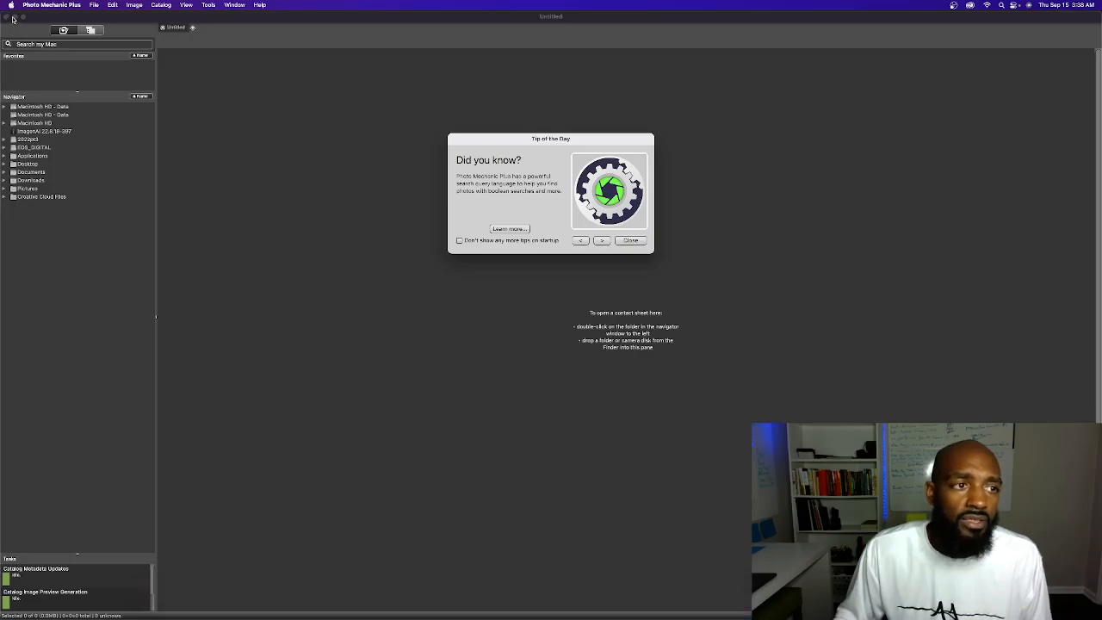
pyautogui.click(635, 242)
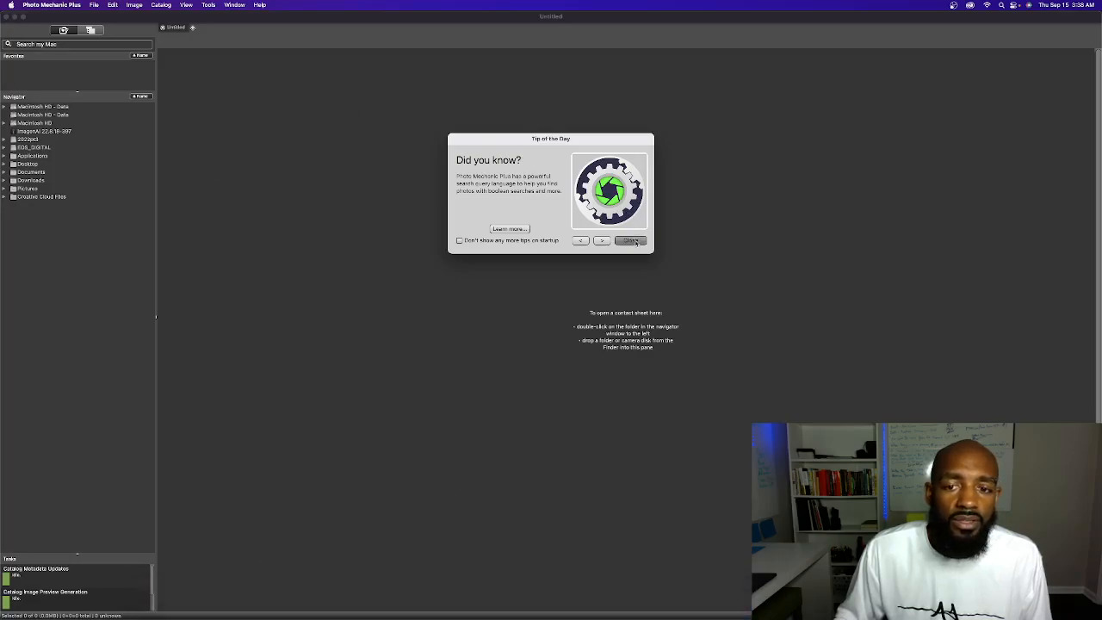
pyautogui.click(15, 16)
pyautogui.moveTo(506, 602)
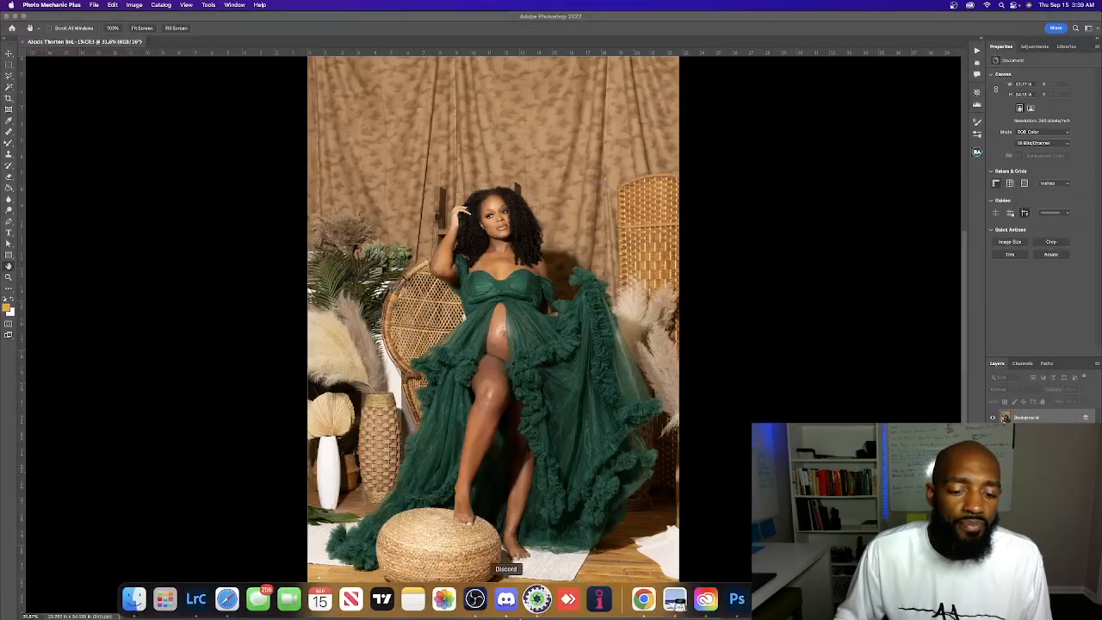